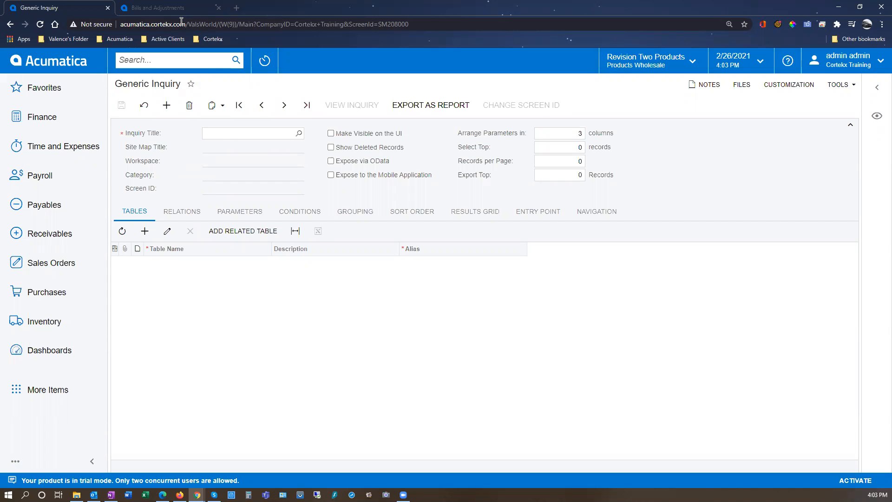
# Switch to the open Bills and Adjustments record and examine its type, location, vendor and amount fields in the header.
pyautogui.click(160, 8)
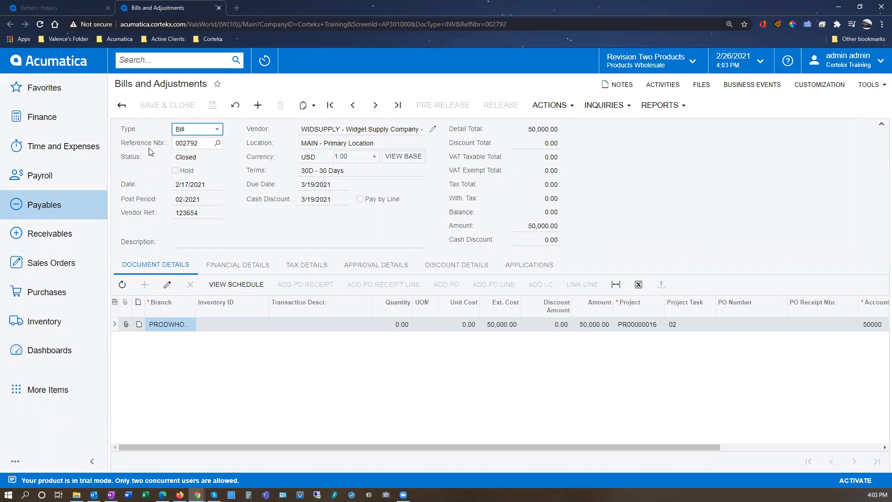
pyautogui.click(194, 133)
pyautogui.click(248, 142)
pyautogui.click(337, 127)
pyautogui.click(458, 152)
pyautogui.click(535, 130)
pyautogui.click(450, 183)
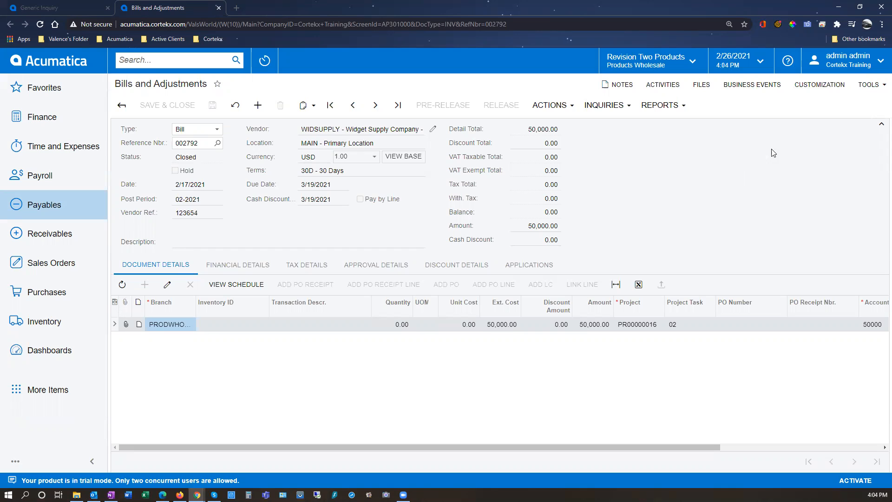
# Inspect the bill's Type field to read its data class and data field, and close the element properties.
pyautogui.click(820, 88)
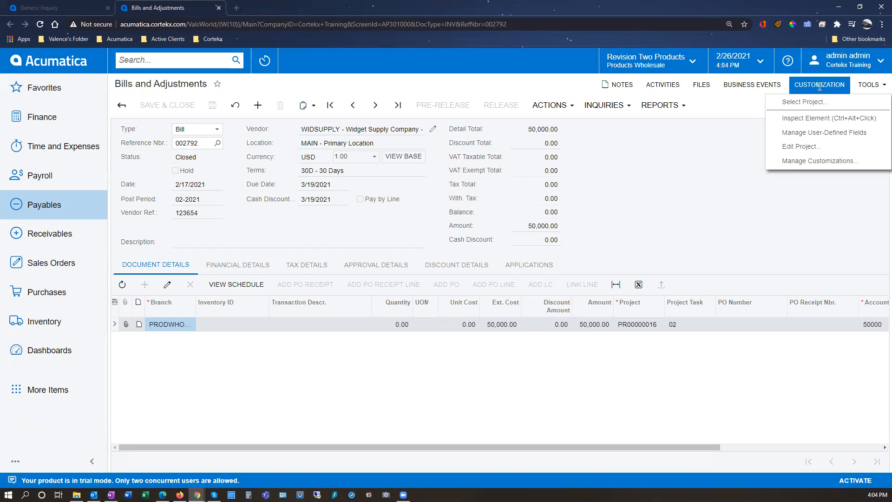
pyautogui.click(803, 122)
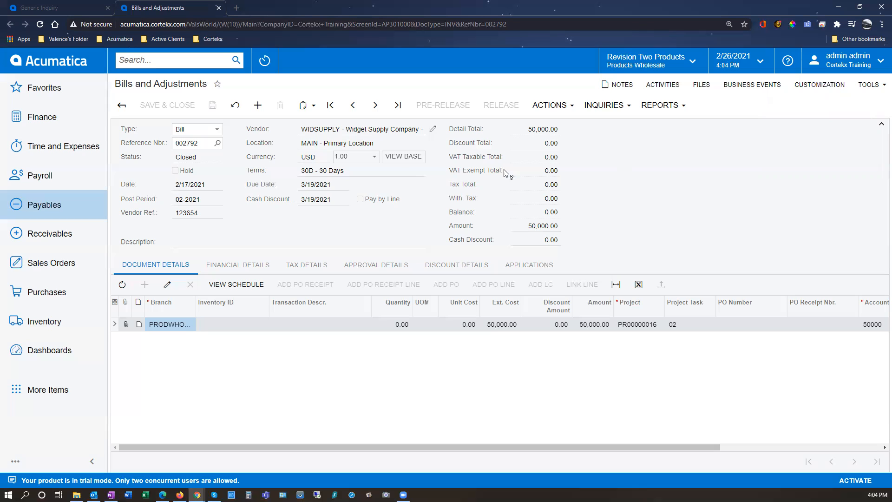
pyautogui.click(198, 131)
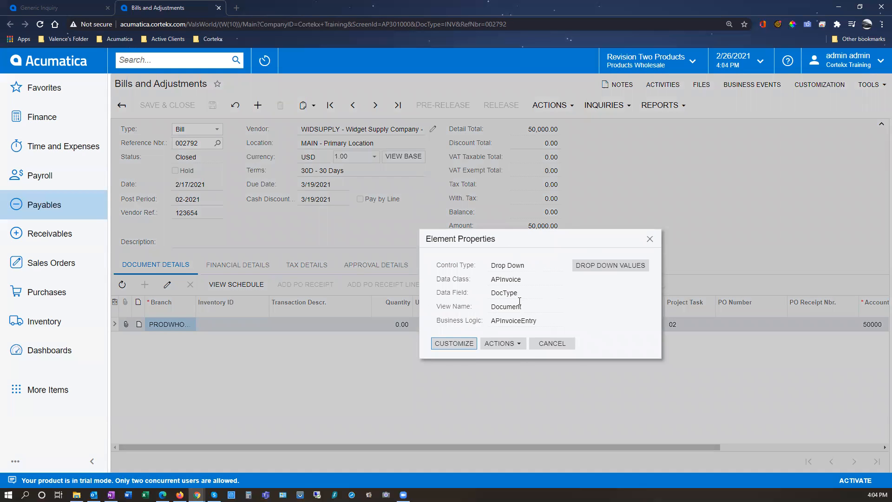
pyautogui.doubleClick(507, 278)
pyautogui.doubleClick(504, 292)
pyautogui.click(561, 343)
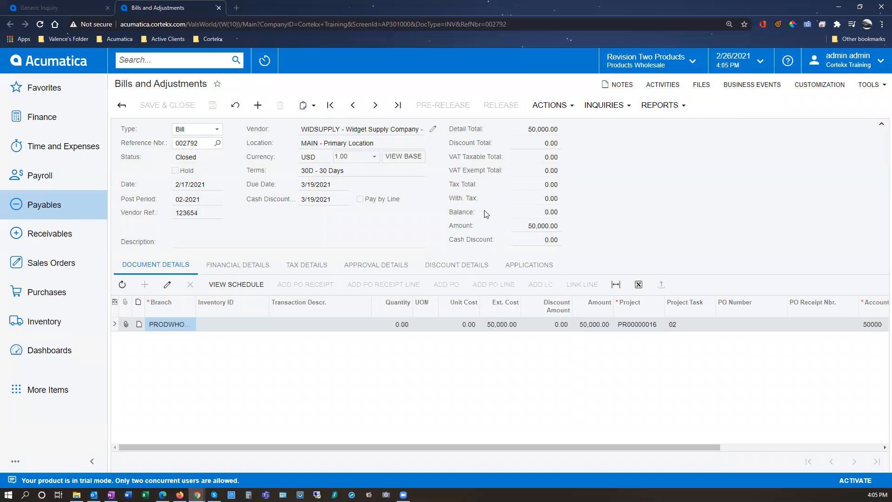
# Inspect the Vendor field's element properties to read its data class and data field, and close them.
pyautogui.click(377, 128)
pyautogui.doubleClick(460, 258)
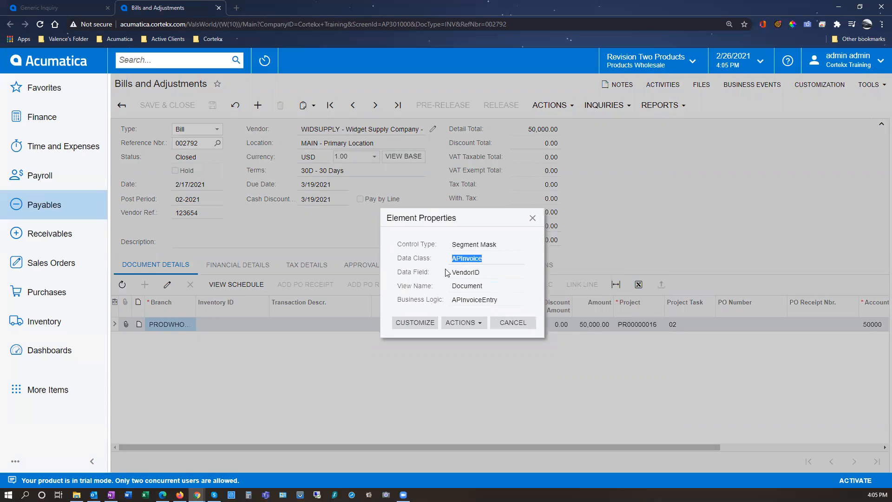
pyautogui.doubleClick(462, 272)
pyautogui.click(511, 323)
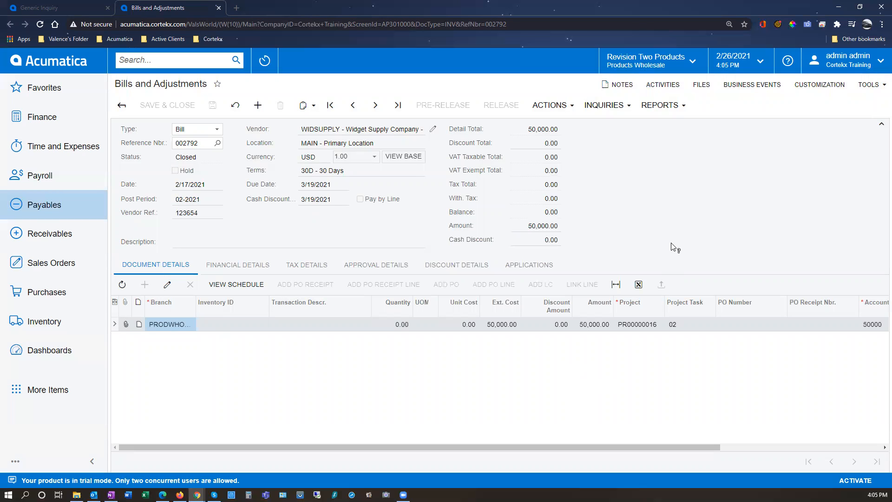
# Inspect the Project column in the document details to read its data class and data field, and close the properties.
pyautogui.keyDown('ctrl'); pyautogui.keyDown('alt'); pyautogui.click(636, 307); pyautogui.keyUp('alt'); pyautogui.keyUp('ctrl')
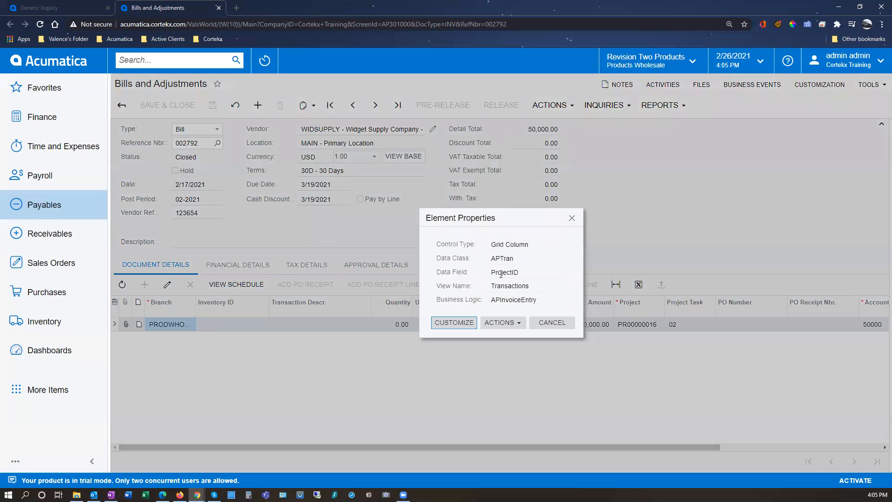
pyautogui.doubleClick(503, 258)
pyautogui.doubleClick(502, 273)
pyautogui.click(545, 321)
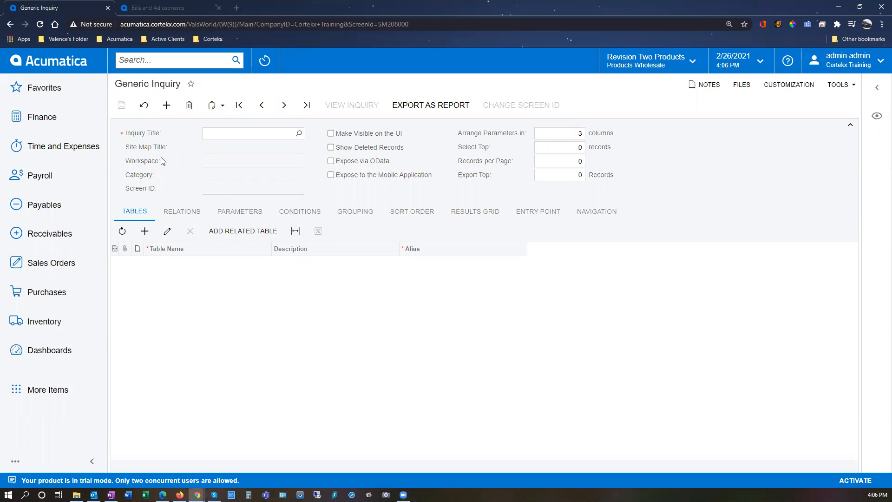
# Create a generic inquiry titled Bills, make it visible on the UI with the default workspace and category, and save it.
pyautogui.click(209, 134)
pyautogui.write('Bills')
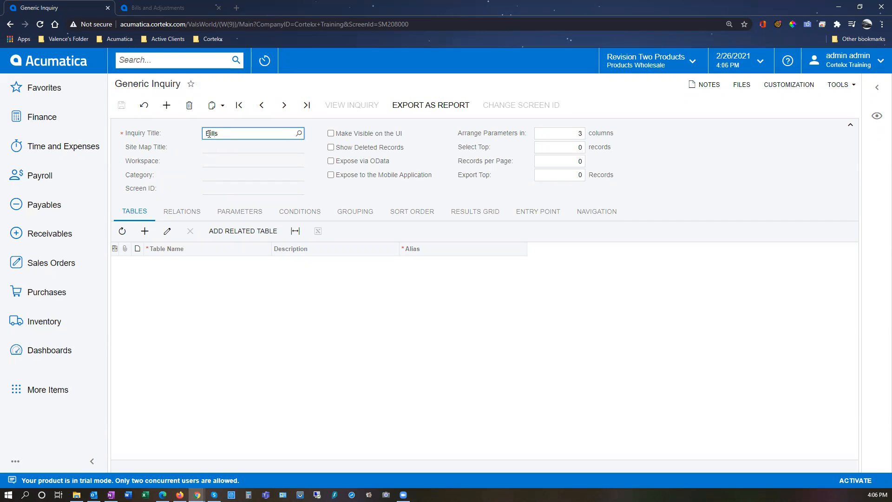
pyautogui.press('Tab')
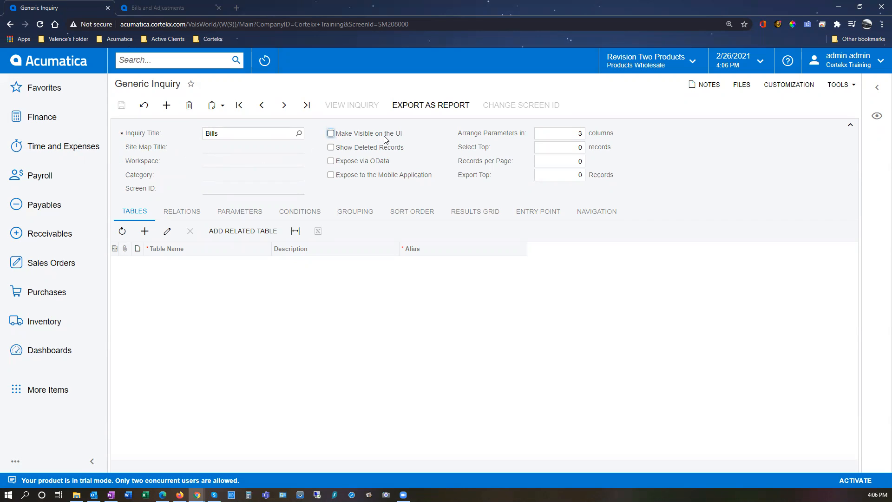
pyautogui.click(331, 134)
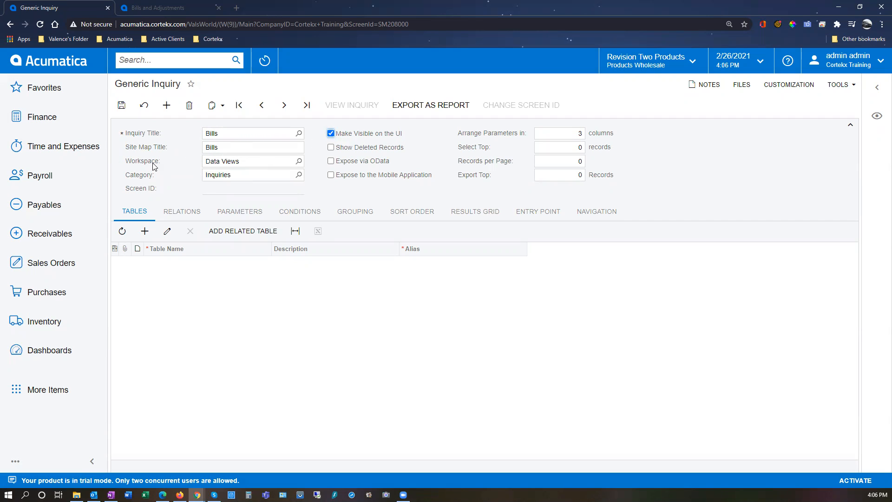
pyautogui.click(221, 175)
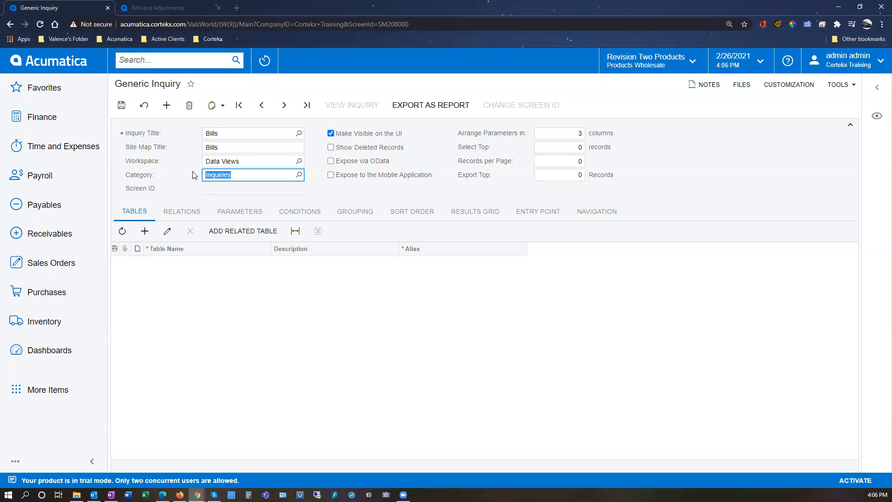
pyautogui.click(121, 105)
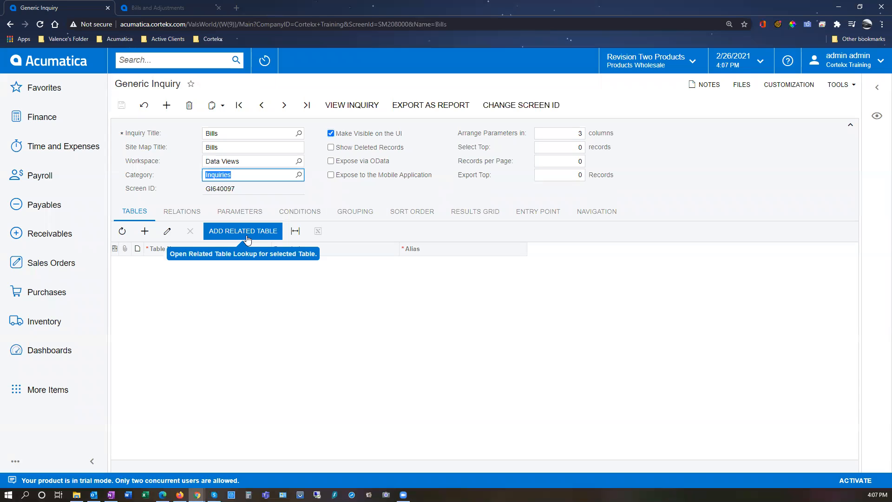
# Add the table PX.Objects.AP.APInvoice to the Bills inquiry and save it.
pyautogui.click(144, 231)
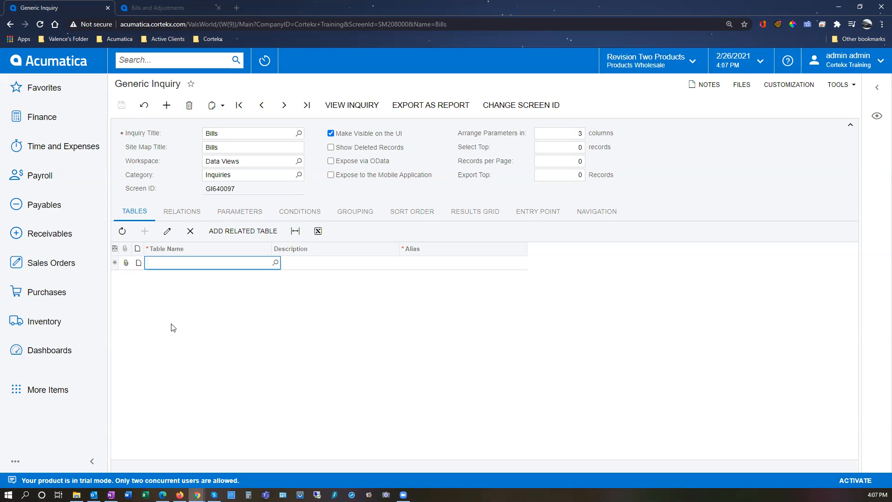
pyautogui.write('apinvoice')
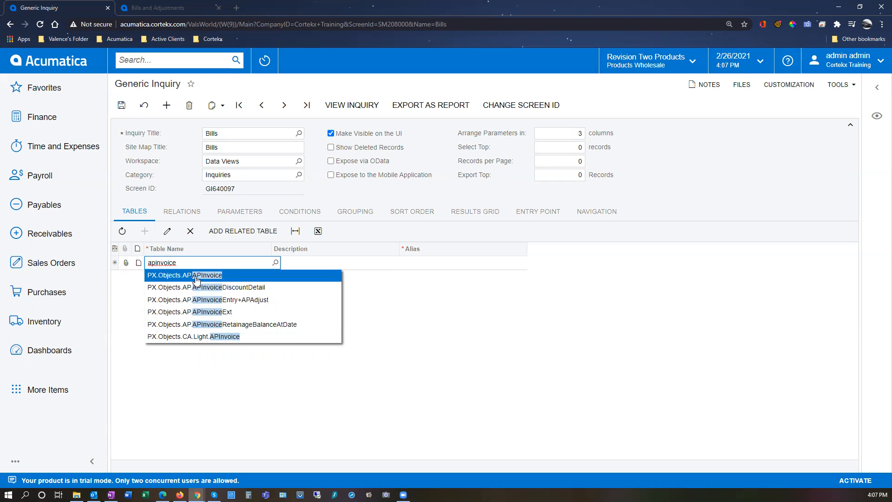
pyautogui.click(196, 275)
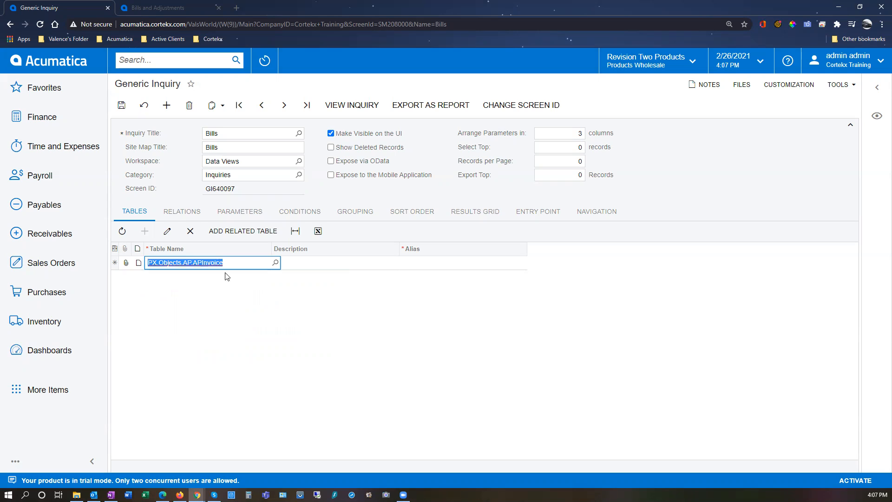
pyautogui.click(122, 106)
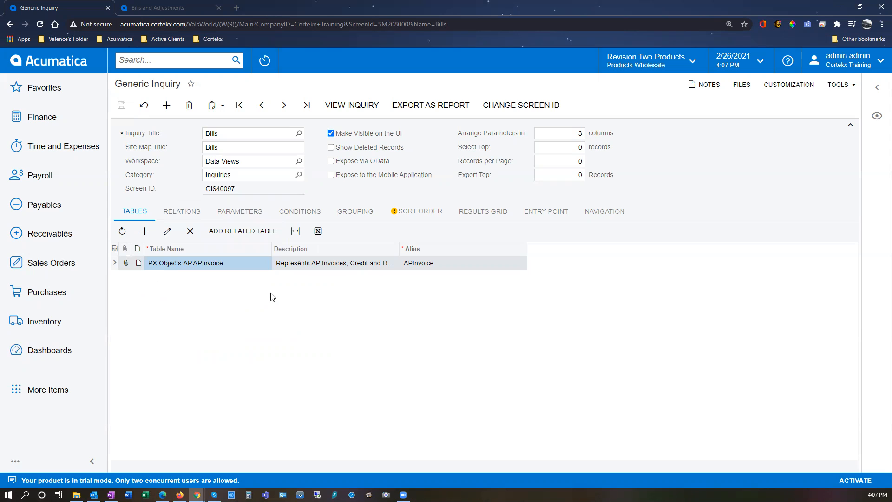
# Add APTran as a related table of APInvoice, using the suggested inner join on document type and reference number.
pyautogui.click(189, 213)
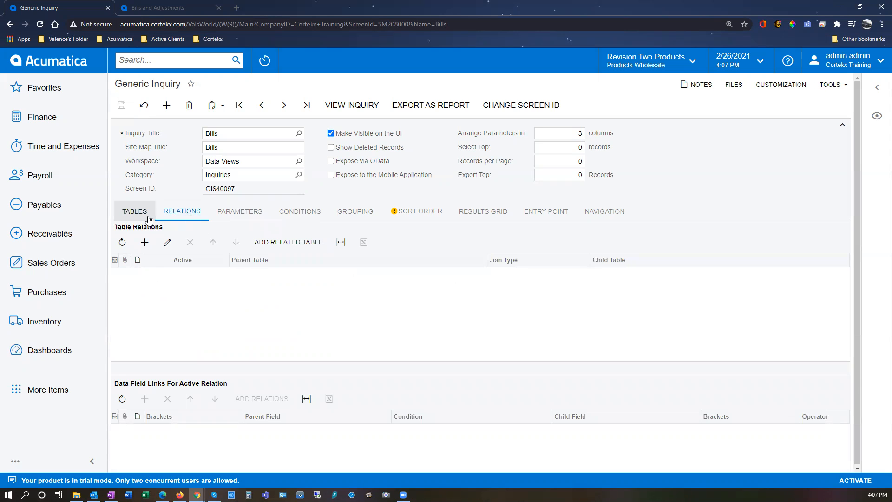
pyautogui.click(134, 212)
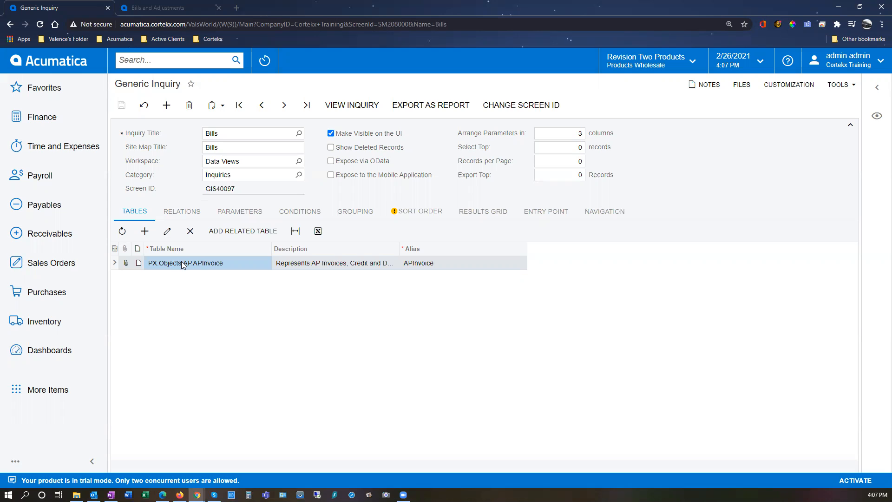
pyautogui.click(245, 232)
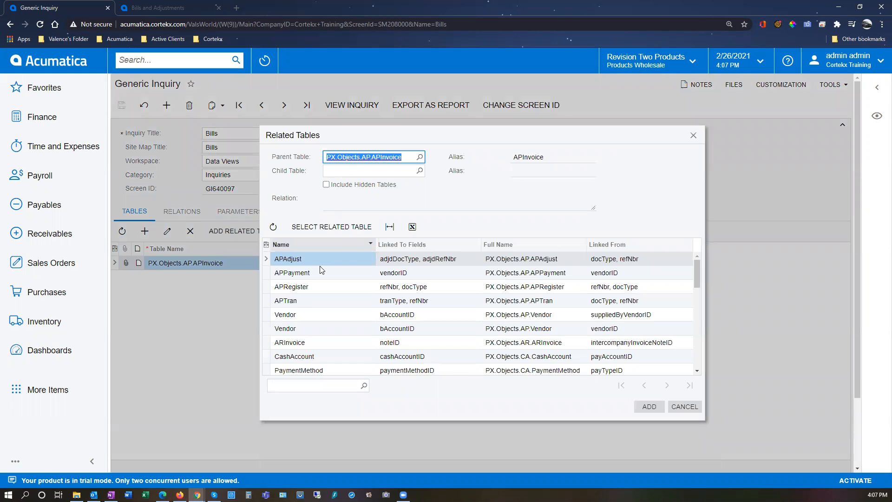
pyautogui.click(285, 301)
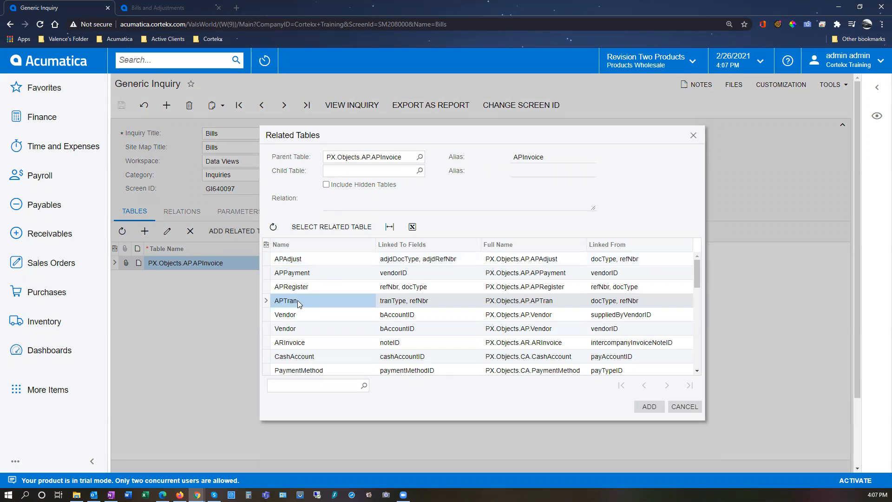
pyautogui.click(339, 228)
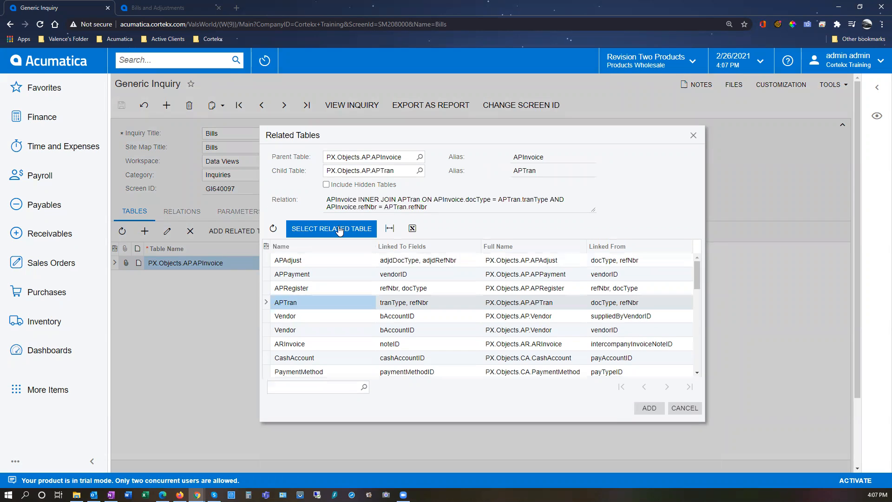
pyautogui.tripleClick(423, 206)
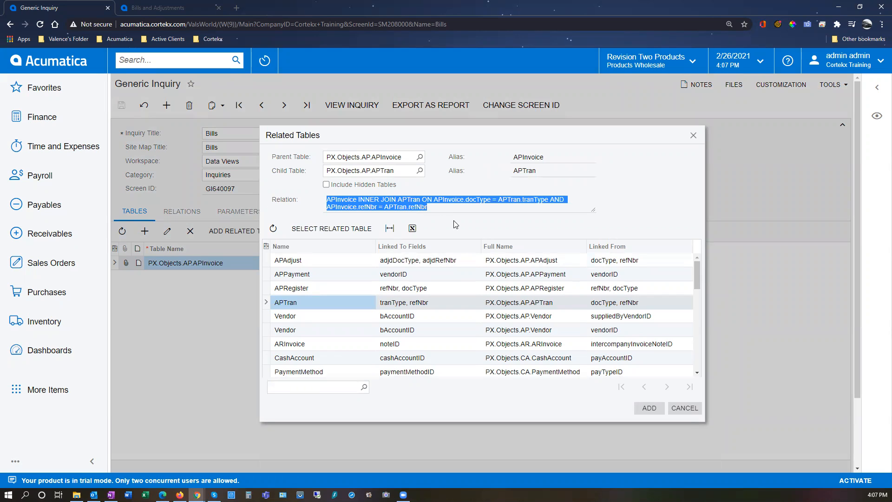
pyautogui.click(649, 408)
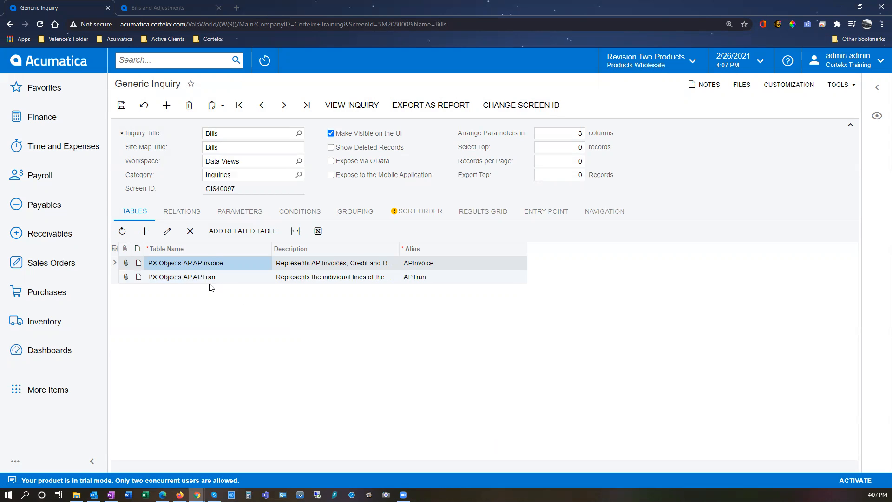
pyautogui.click(211, 278)
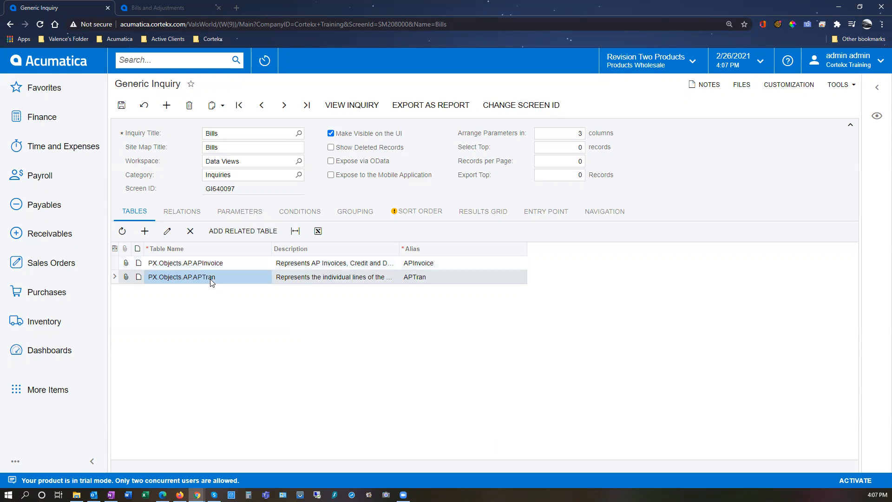
# Examine the relation between APInvoice and APTran, including its parent and child tables and its data field links.
pyautogui.click(181, 211)
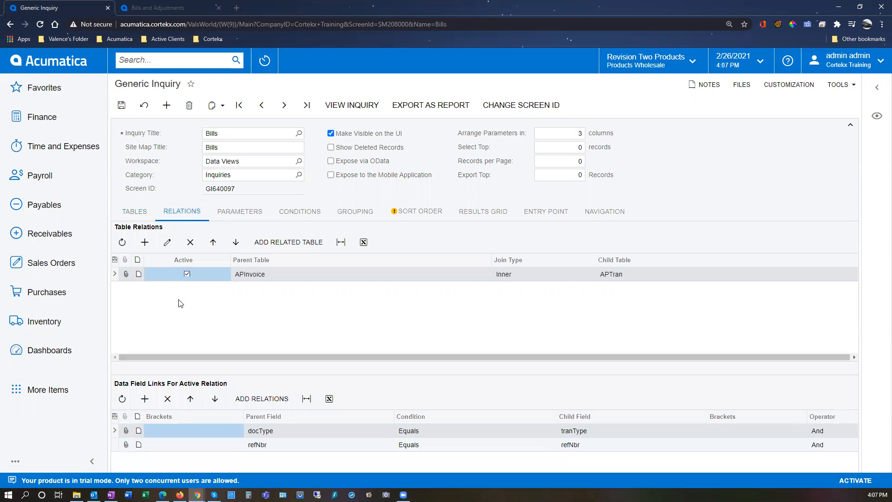
pyautogui.click(306, 276)
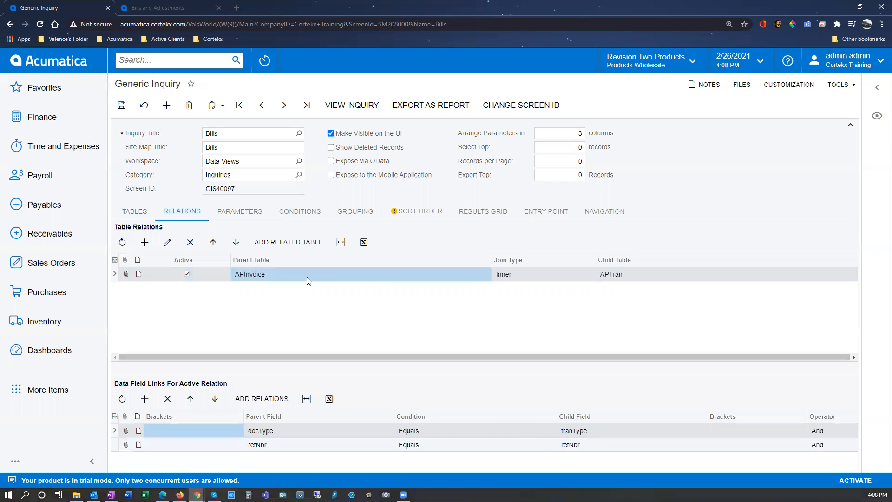
pyautogui.click(632, 272)
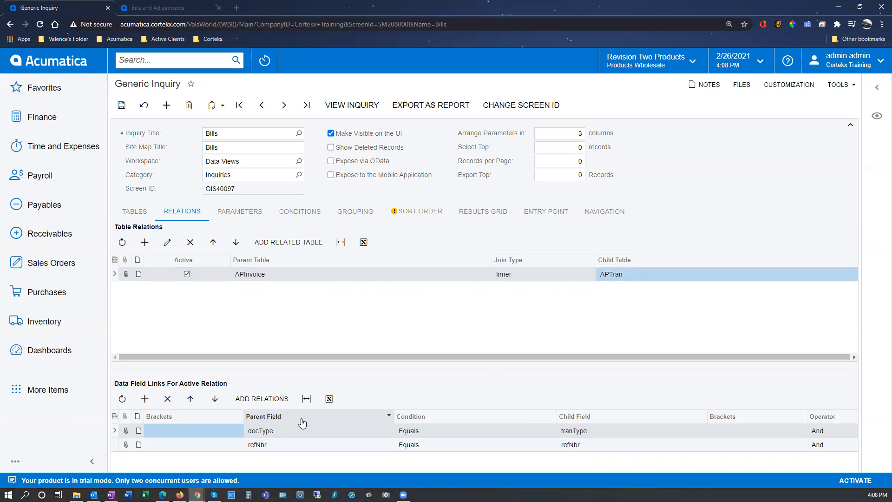
pyautogui.click(276, 430)
pyautogui.click(581, 431)
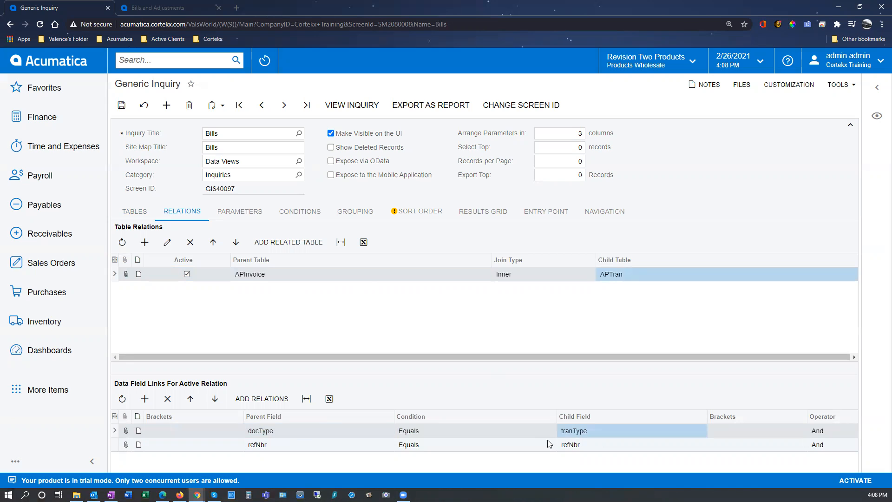
pyautogui.click(330, 447)
pyautogui.click(579, 443)
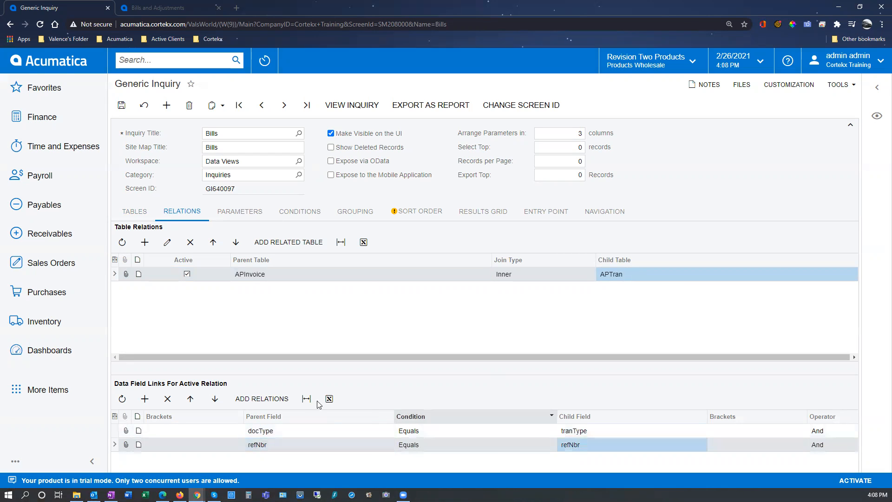
# Sort the Bills inquiry by APInvoice.DocDate in ascending order and save it.
pyautogui.click(410, 211)
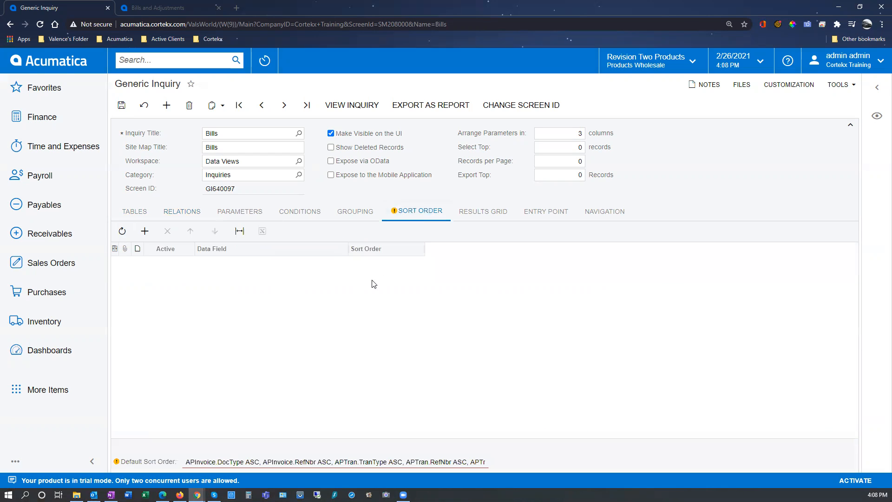
pyautogui.click(239, 263)
pyautogui.click(239, 263)
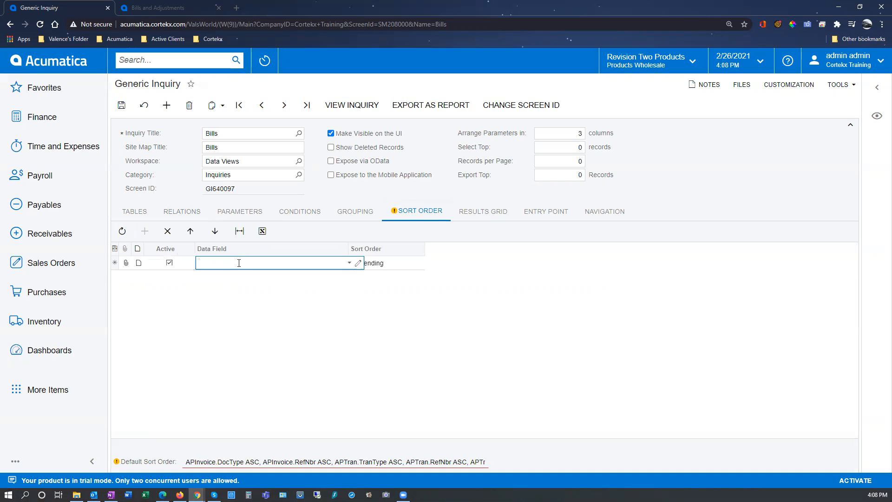
pyautogui.write('doc')
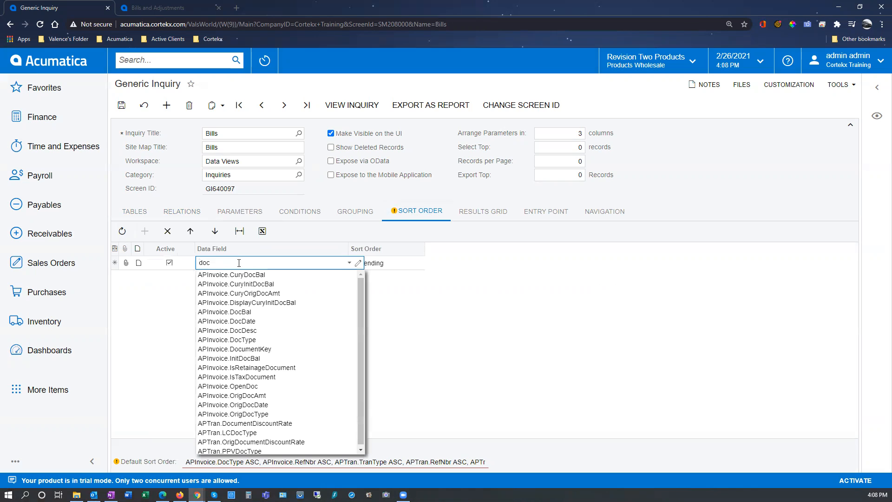
pyautogui.write('dat')
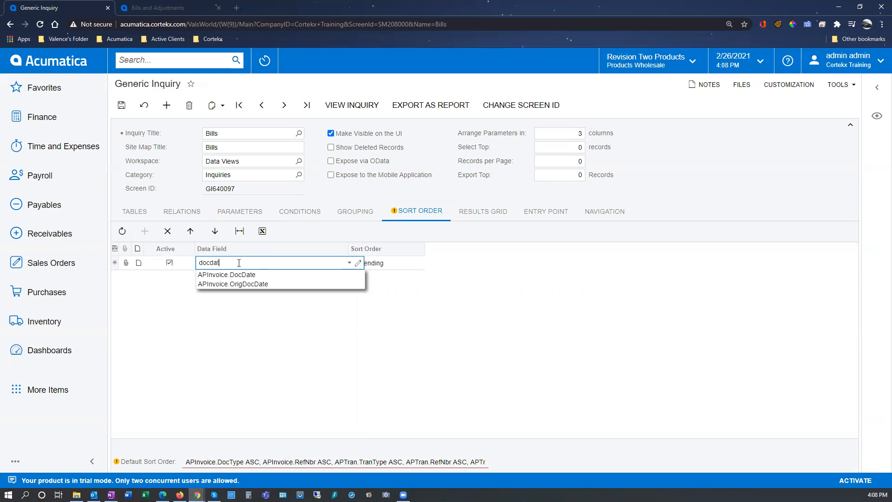
pyautogui.click(231, 275)
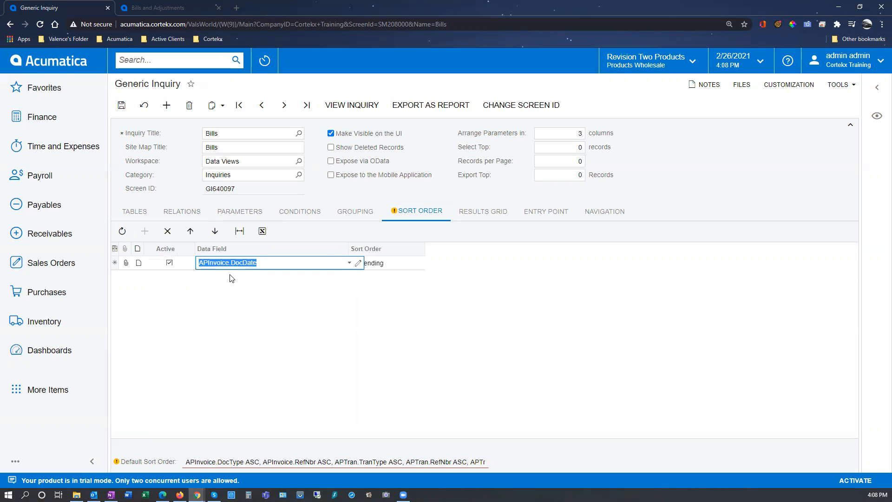
pyautogui.click(121, 105)
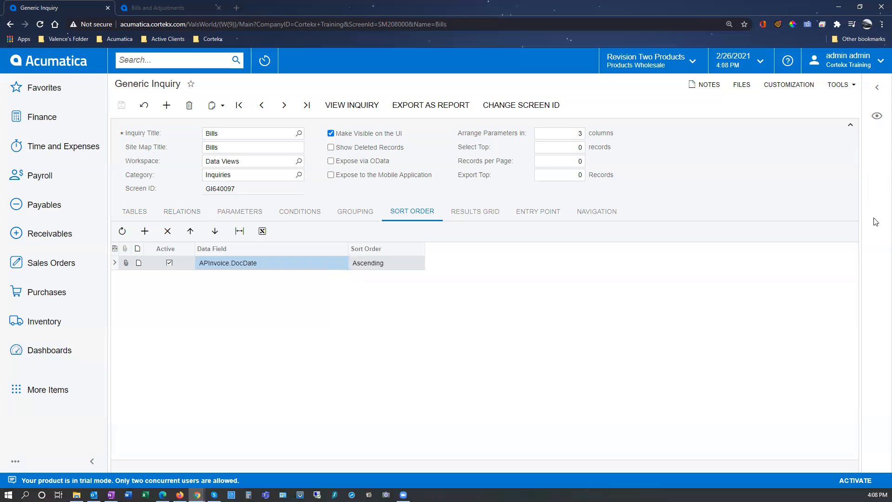
# Preview the Bills inquiry's results beside its definition, and close the preview.
pyautogui.click(875, 117)
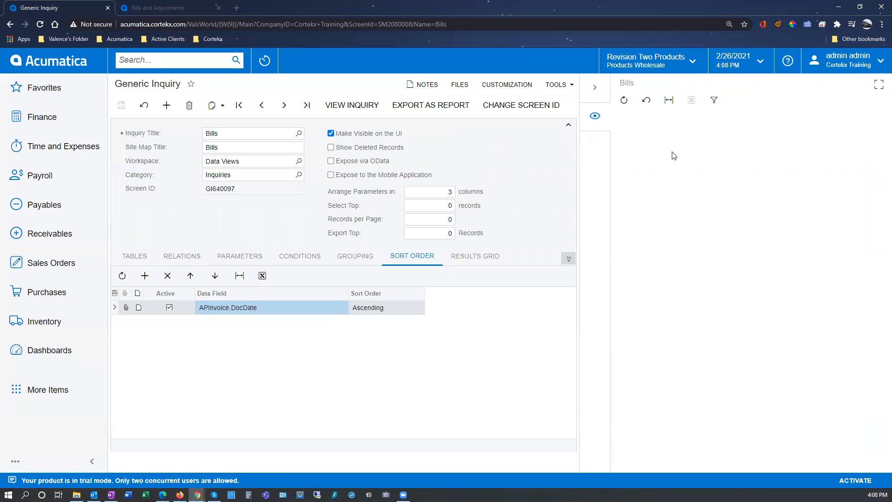
pyautogui.click(595, 90)
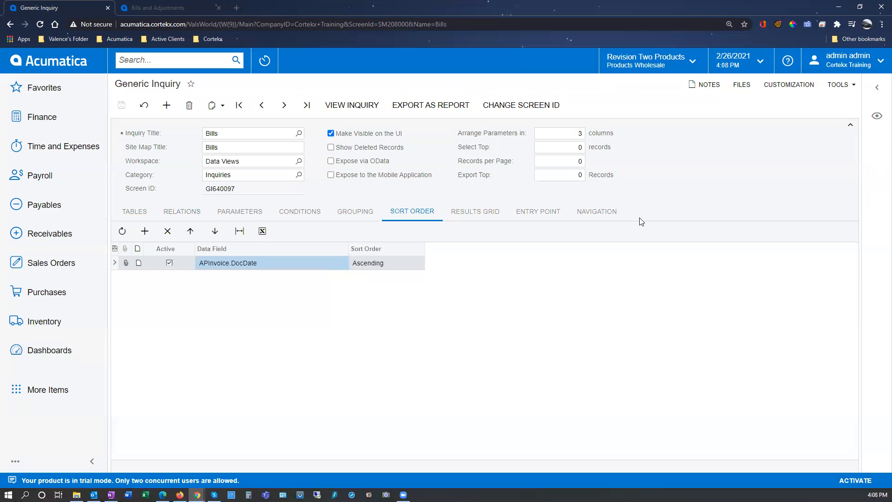
# Add the APInvoice data field DocDate as the first row of the inquiry's results grid.
pyautogui.click(477, 215)
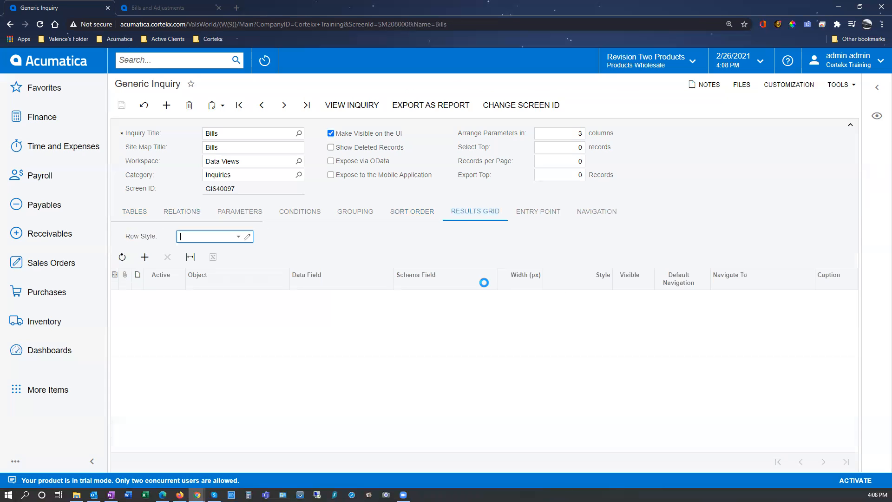
pyautogui.click(224, 298)
pyautogui.click(223, 297)
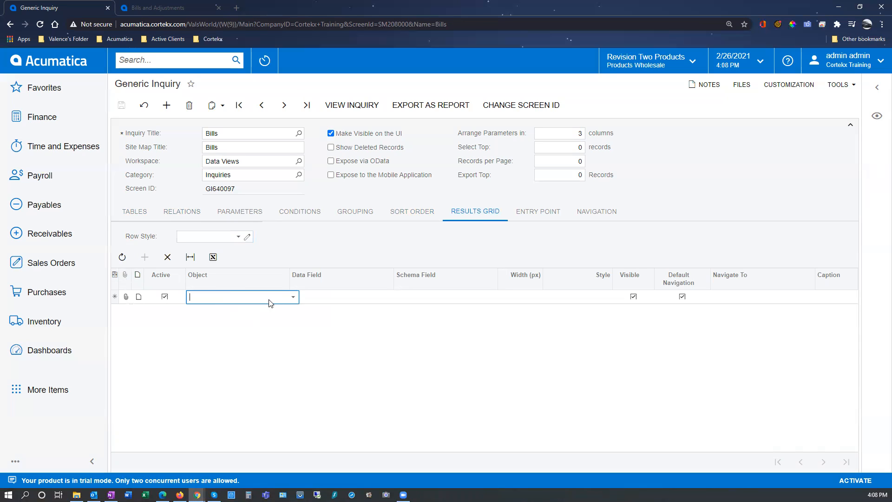
pyautogui.click(293, 297)
pyautogui.click(249, 314)
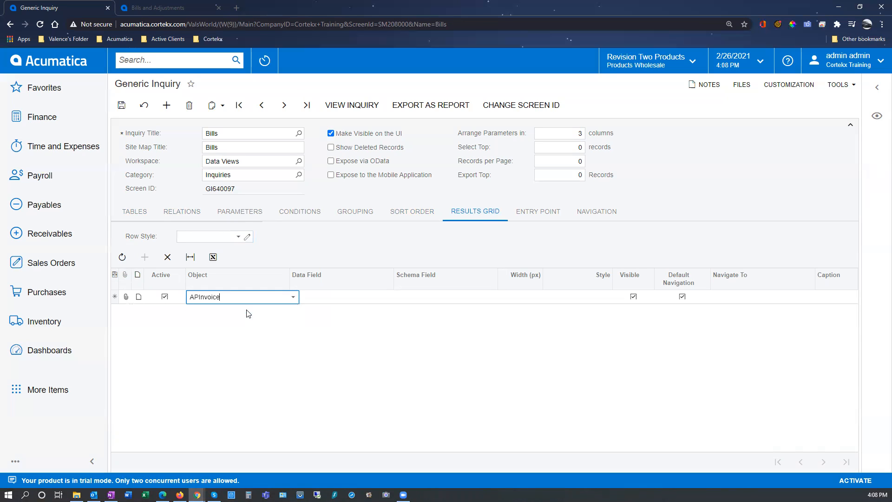
pyautogui.click(381, 300)
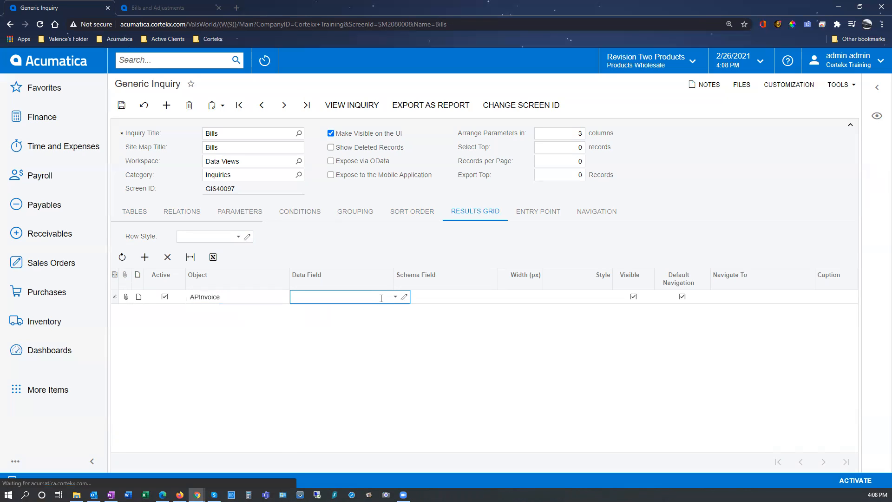
pyautogui.write('dat')
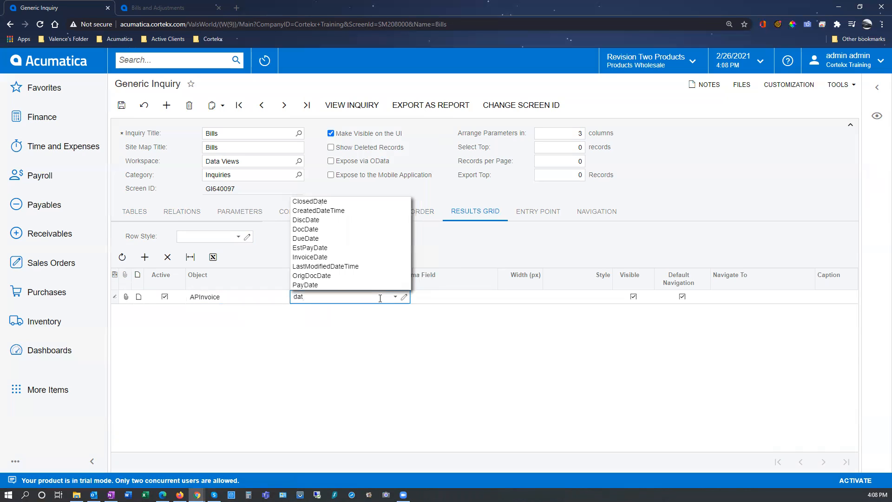
pyautogui.click(354, 233)
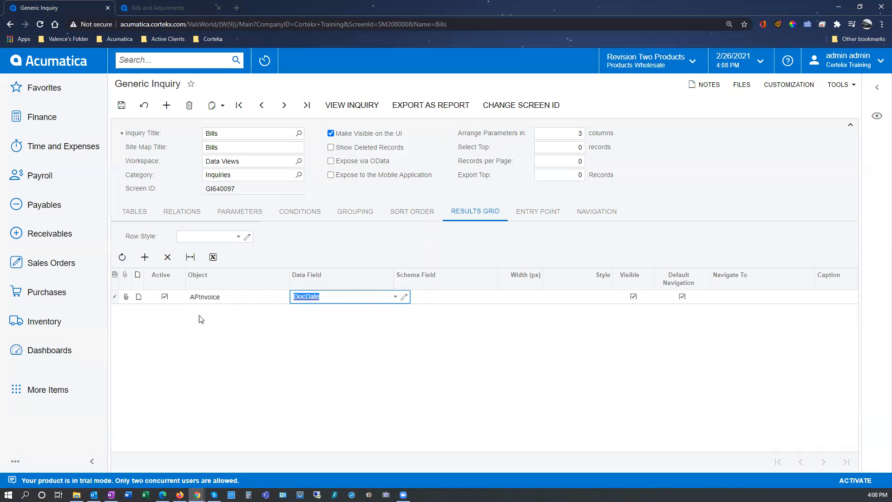
# Add the APInvoice data field DocType as another row of the results grid.
pyautogui.click(147, 258)
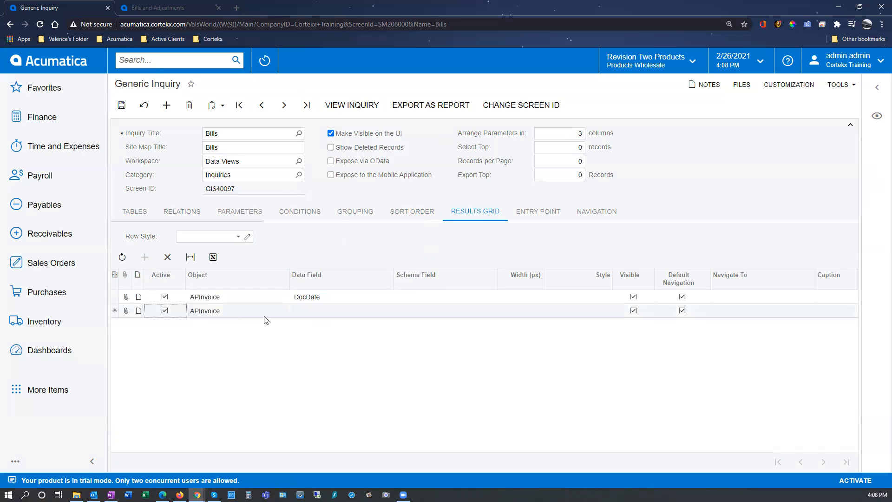
pyautogui.click(316, 309)
pyautogui.write('type')
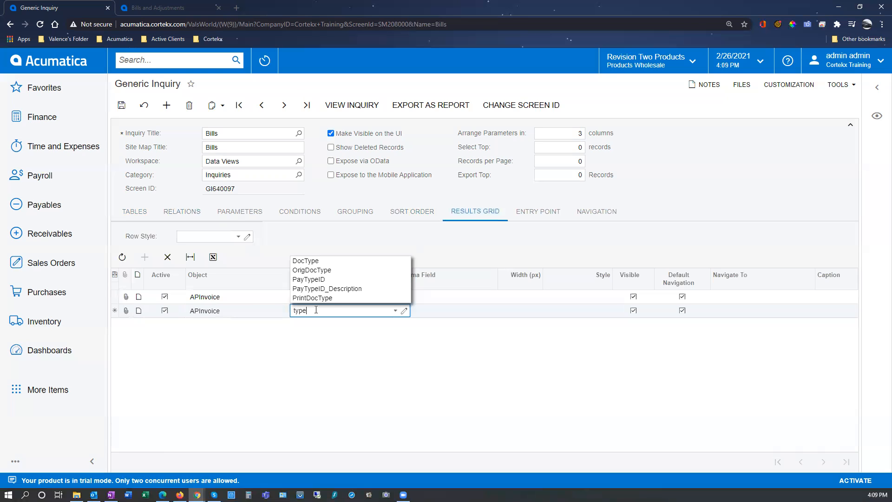
pyautogui.click(308, 260)
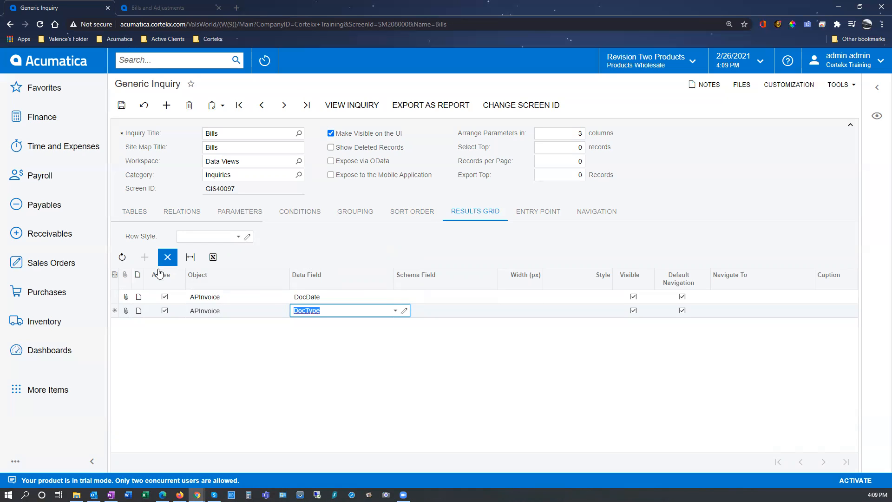
pyautogui.press('Tab')
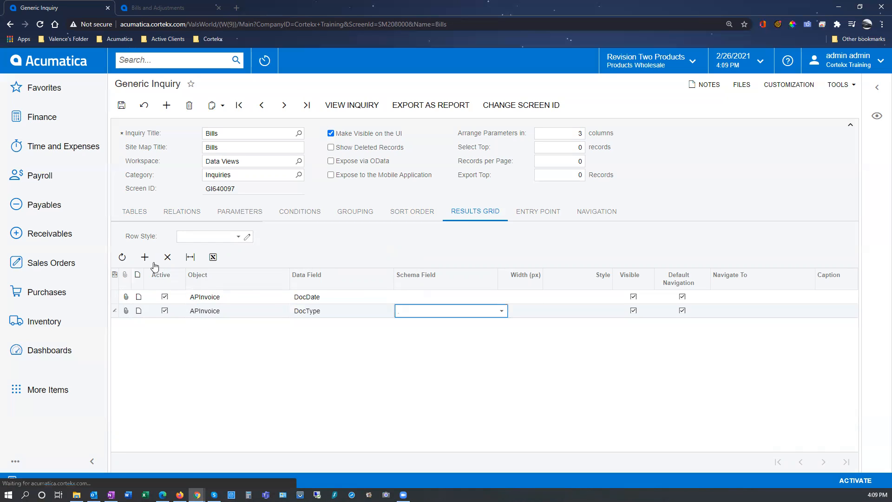
# Add the APInvoice data field VendorID to the results grid and save the inquiry.
pyautogui.click(146, 257)
pyautogui.click(315, 326)
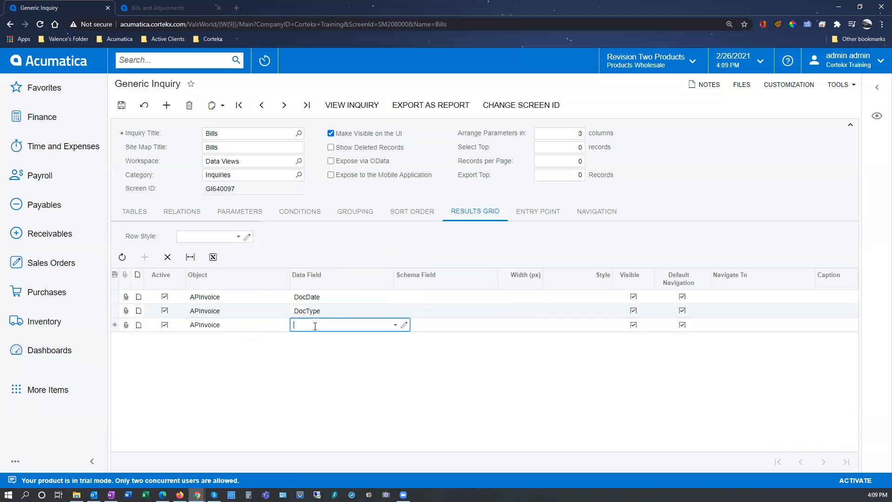
pyautogui.write('vend')
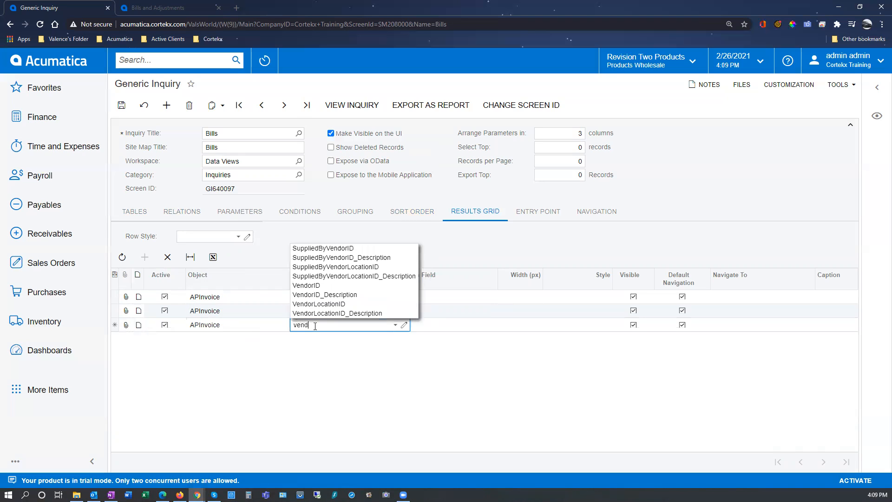
pyautogui.click(304, 286)
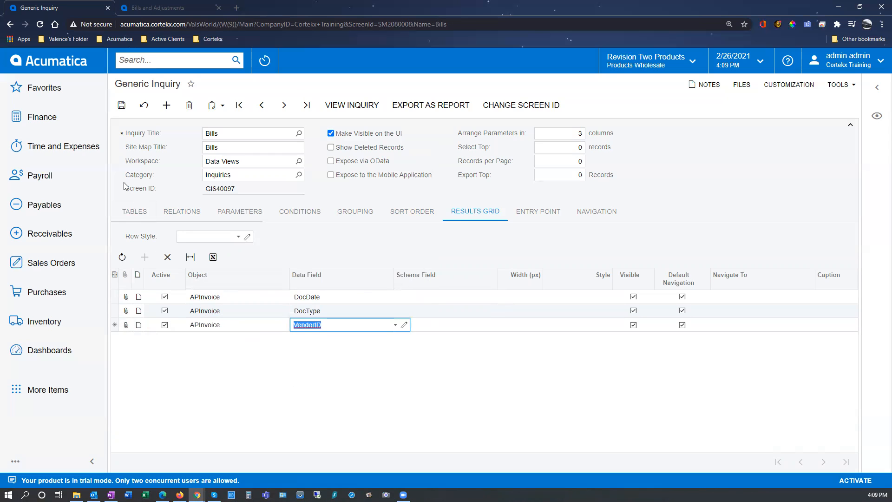
pyautogui.click(117, 110)
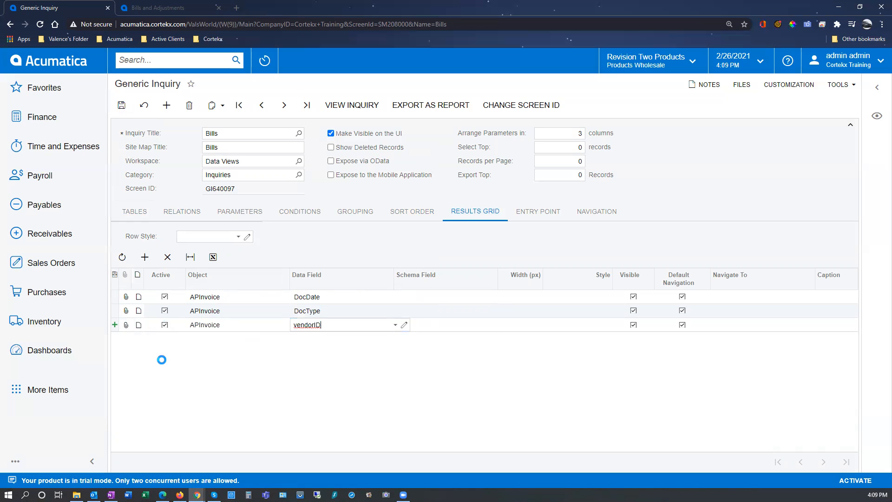
# Start a fourth APInvoice row in the results grid and search the available data fields for an amount.
pyautogui.click(334, 338)
pyautogui.write('amou')
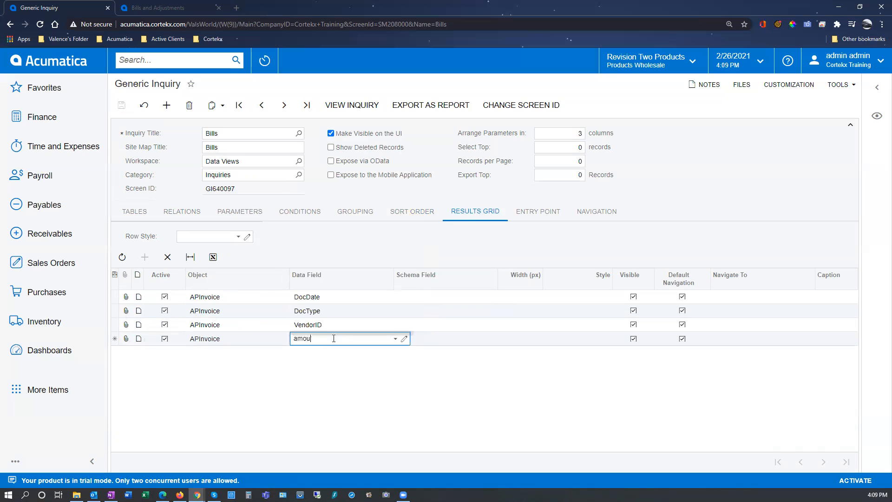
pyautogui.click(397, 339)
pyautogui.click(395, 340)
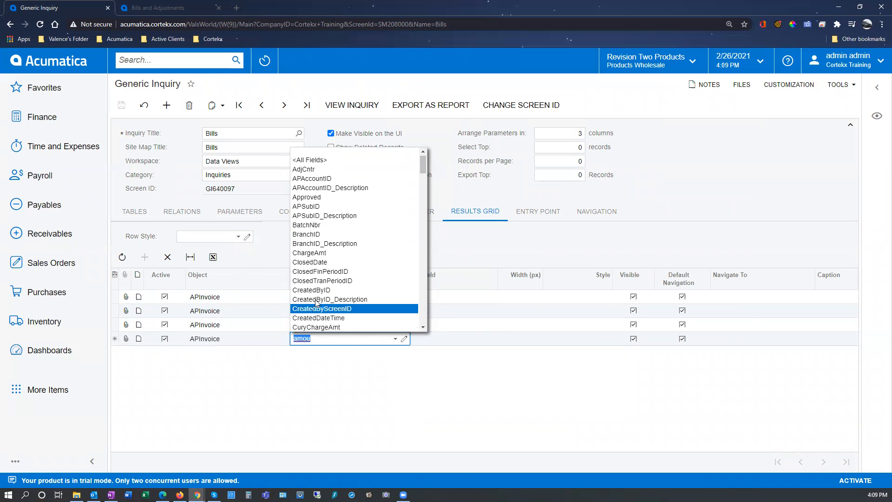
pyautogui.click(475, 243)
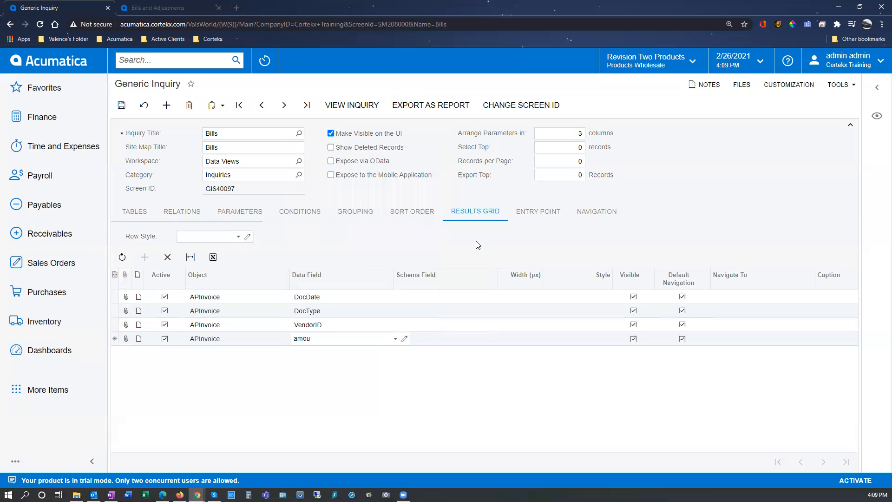
# On the Bills and Adjustments screen, inspect the bill's Amount field in the header and copy its data field name, CuryOrigDocAmt.
pyautogui.click(156, 8)
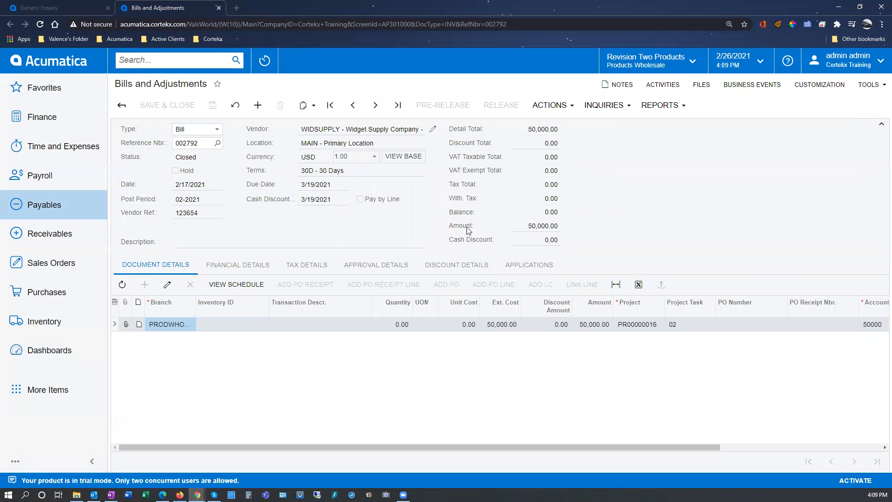
pyautogui.keyDown('ctrl'); pyautogui.keyDown('alt'); pyautogui.click(544, 227); pyautogui.keyUp('alt'); pyautogui.keyUp('ctrl')
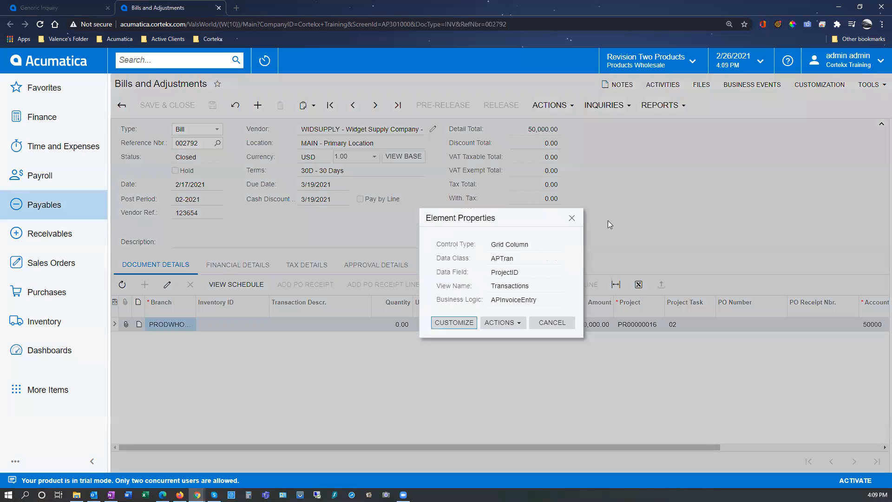
pyautogui.doubleClick(512, 273)
pyautogui.hotkey('ctrl', 'c')
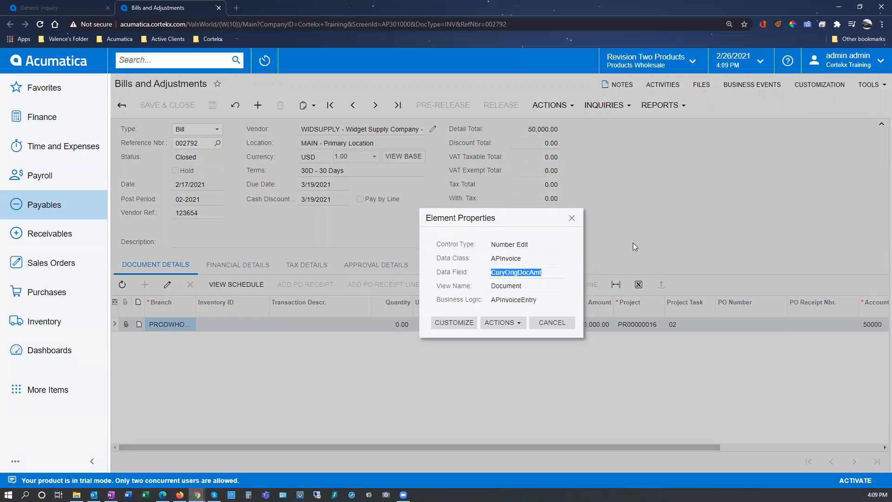
pyautogui.click(563, 323)
# Back in the generic inquiry, set the fourth results row's data field to CuryOrigDocAmt and save.
pyautogui.click(93, 10)
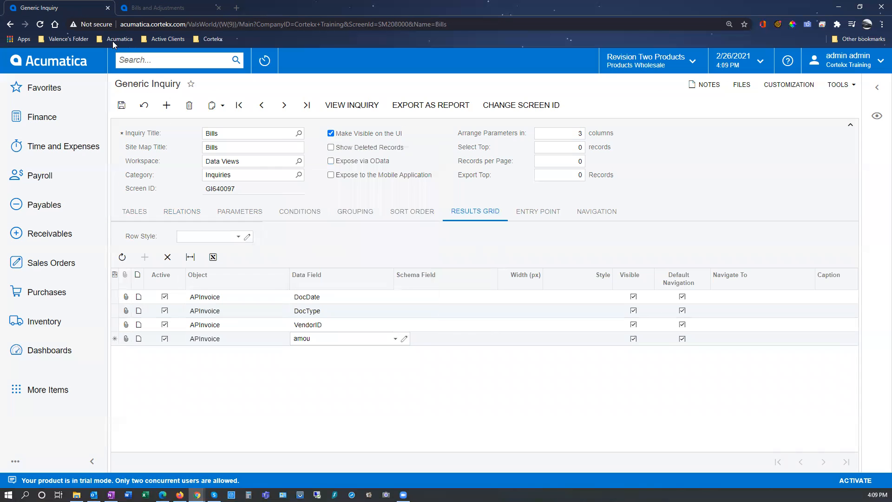
pyautogui.doubleClick(307, 338)
pyautogui.hotkey('ctrl', 'v')
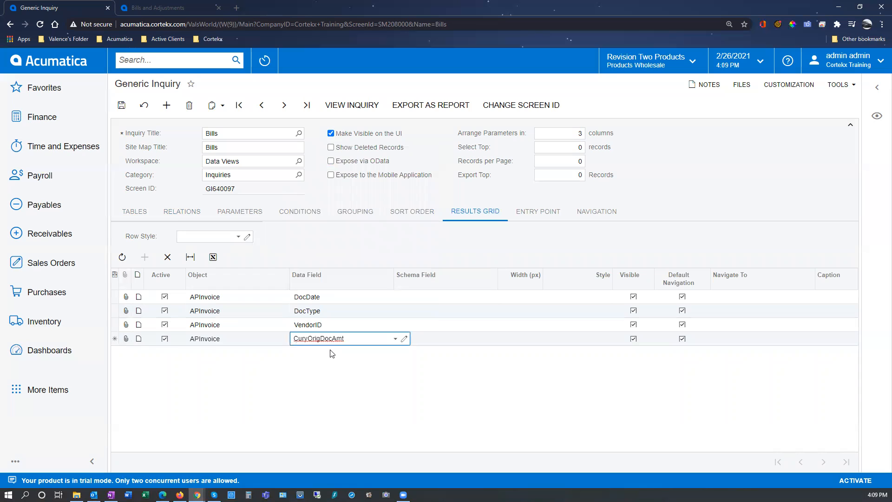
pyautogui.press('Tab')
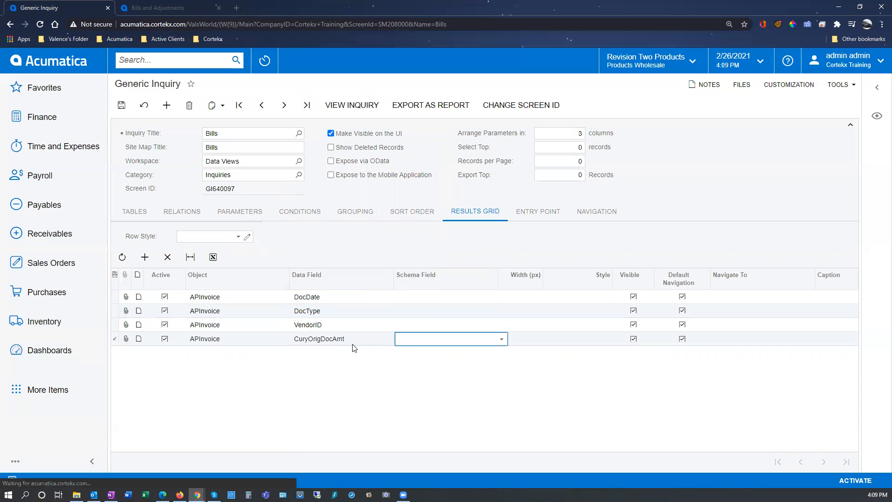
pyautogui.hotkey('ctrl', 's')
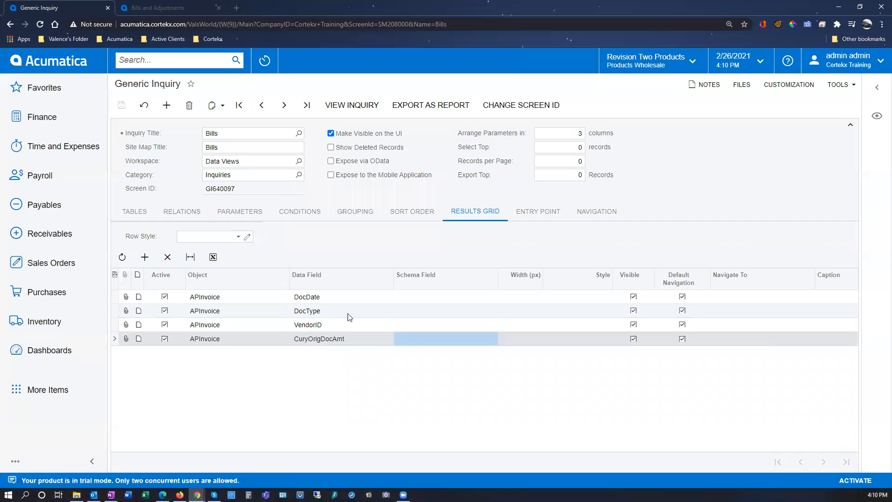
# On the Bills and Adjustments screen, inspect the line amount column in the document details and copy its data field name, CuryLineAmt.
pyautogui.click(161, 10)
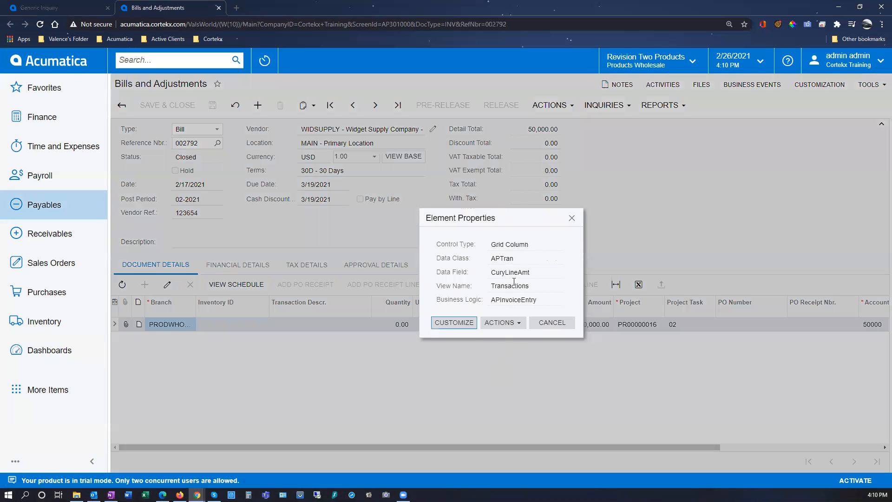
pyautogui.doubleClick(509, 272)
pyautogui.hotkey('ctrl', 'c')
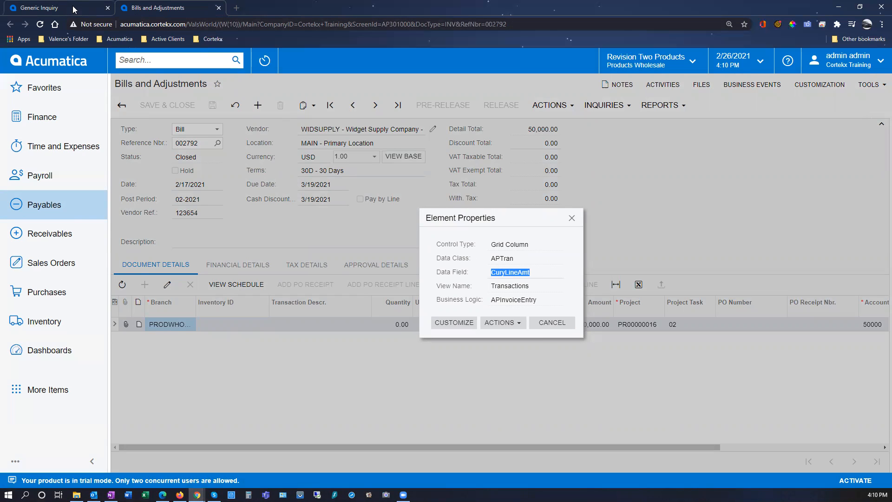
# Back in the generic inquiry, add a fifth results row with object APTran and the copied data field CuryLineAmt.
pyautogui.click(56, 8)
pyautogui.click(144, 257)
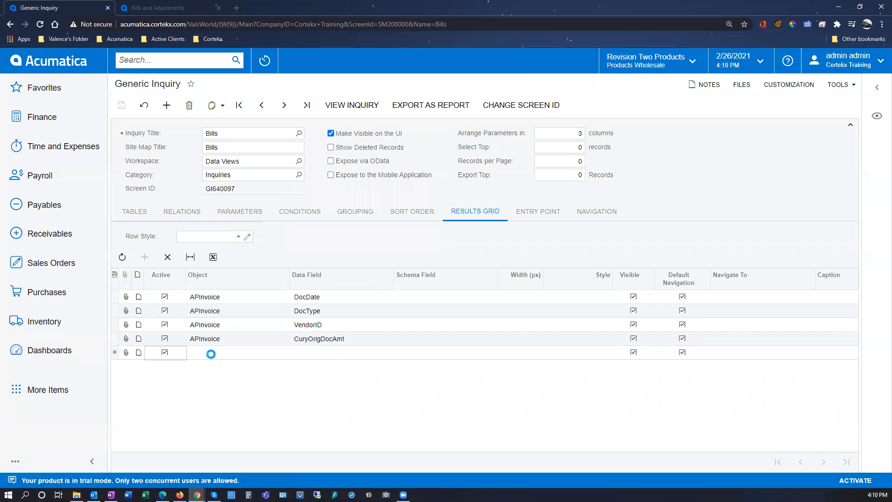
pyautogui.click(242, 355)
pyautogui.click(293, 352)
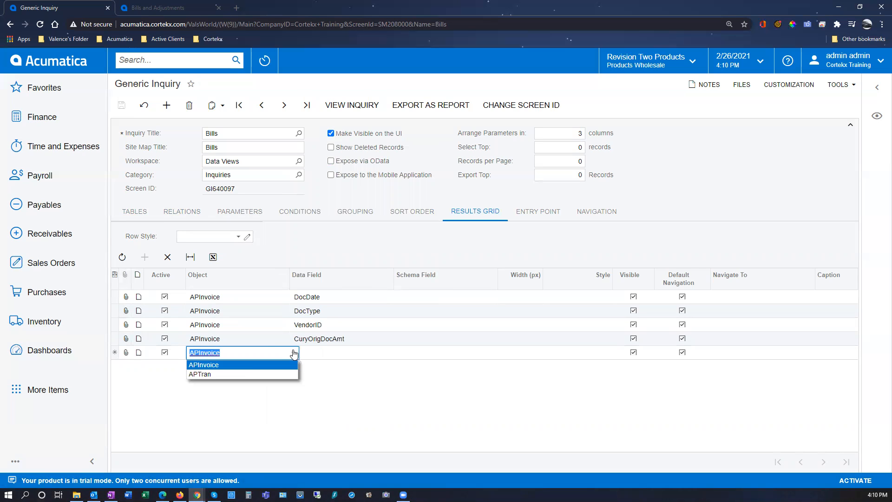
pyautogui.click(228, 374)
pyautogui.click(327, 354)
pyautogui.hotkey('ctrl', 'v')
pyautogui.press('Tab')
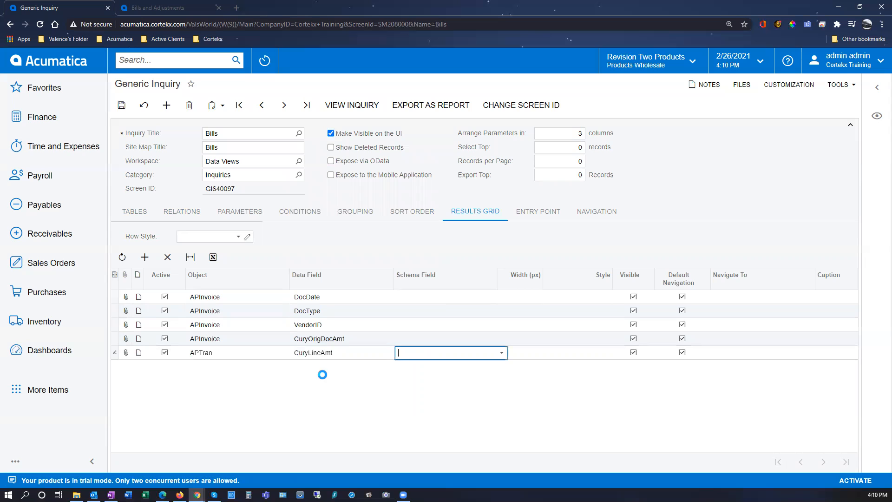
# Add another APTran row to the results grid with ProjectID as its data field.
pyautogui.click(144, 257)
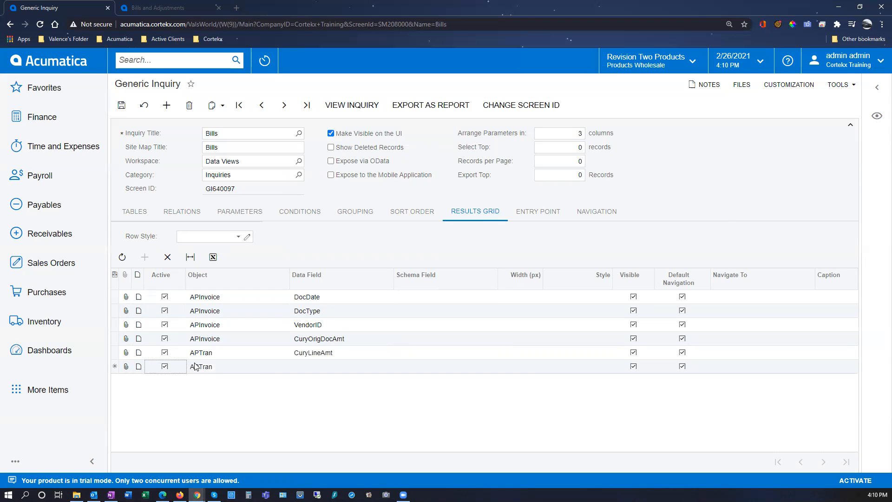
pyautogui.click(326, 367)
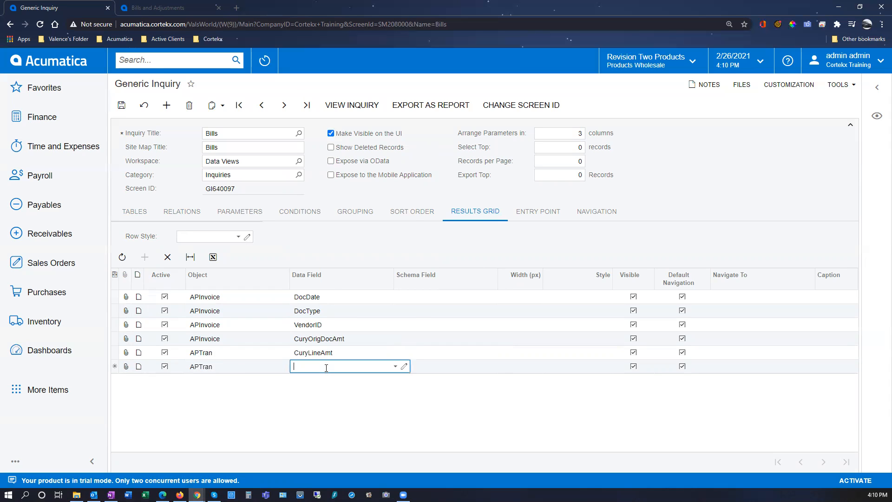
pyautogui.write('proj')
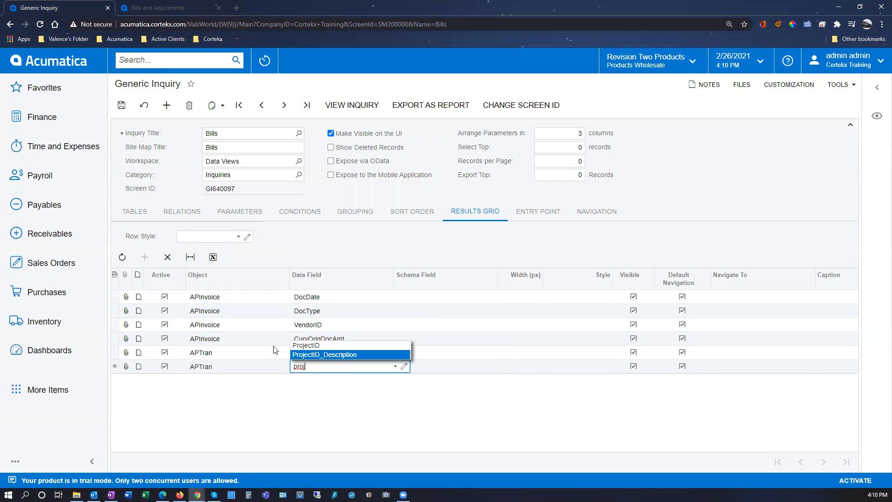
pyautogui.click(298, 346)
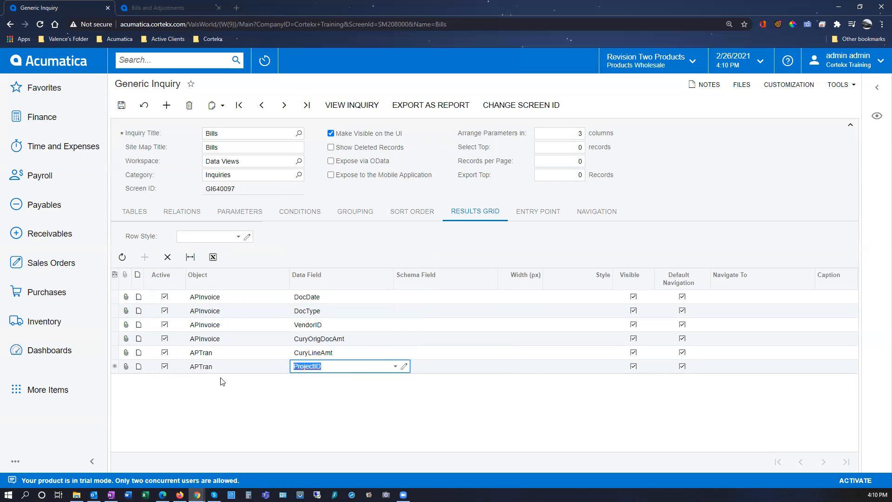
pyautogui.press('Tab')
# Add a seventh results row for APTran with the data field AccountID and save the inquiry.
pyautogui.click(144, 257)
pyautogui.click(327, 381)
pyautogui.write('acc')
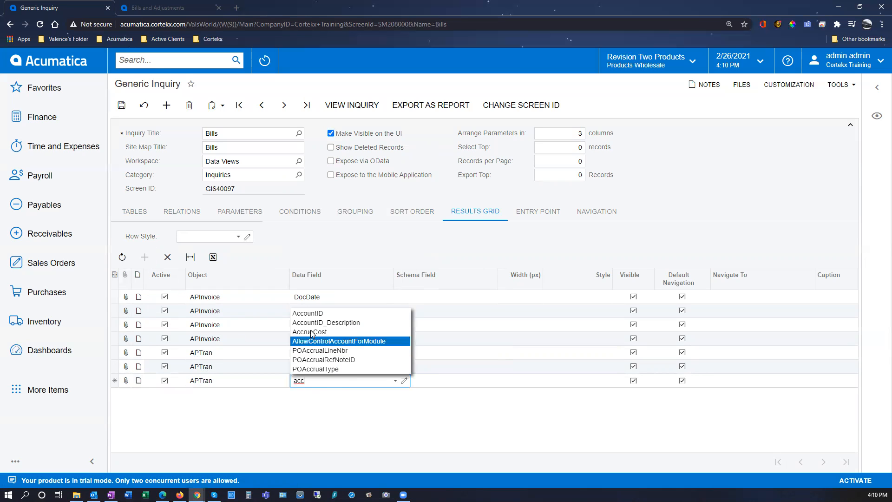
pyautogui.click(308, 313)
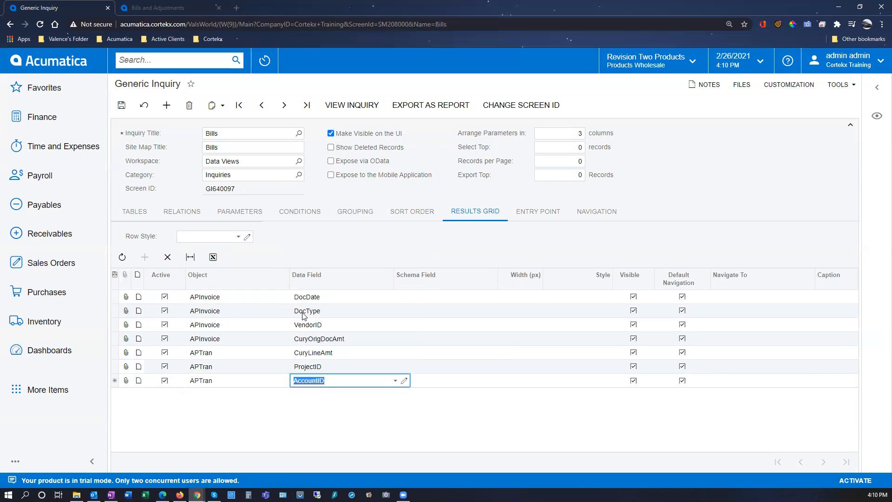
pyautogui.click(332, 395)
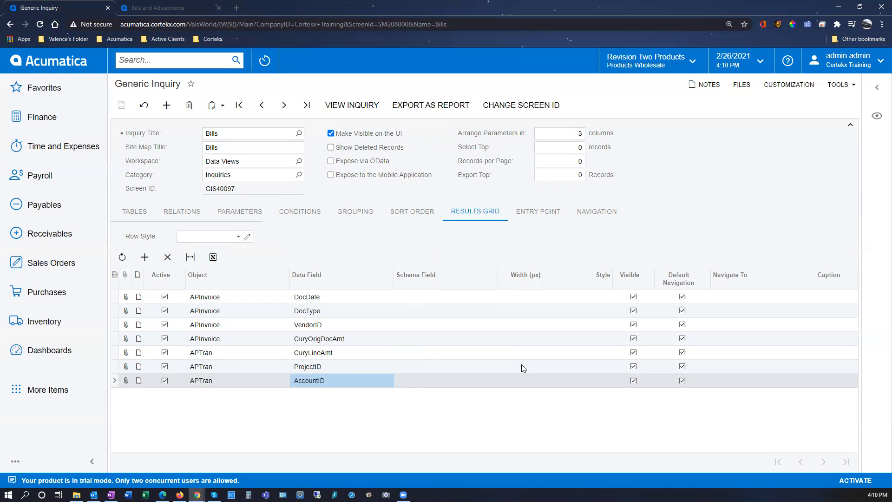
# Preview the Bills inquiry results beside the form, check the columns, and close the preview.
pyautogui.click(876, 120)
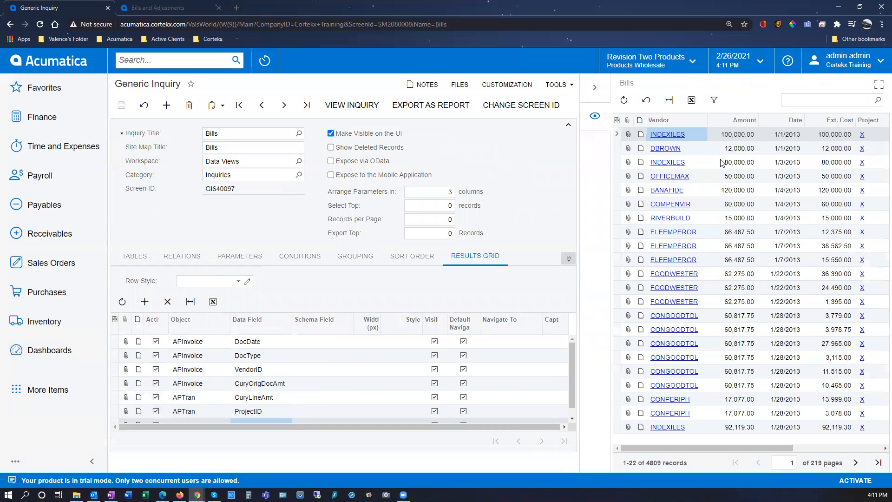
pyautogui.moveTo(735, 447); pyautogui.dragTo(757, 448)
pyautogui.click(596, 91)
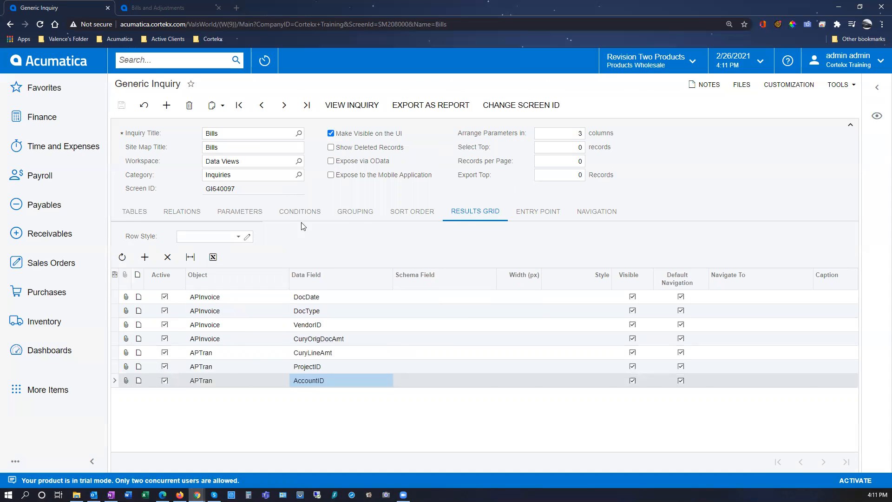
# Set the APInvoice.DocDate sort order to Descending, save the inquiry, and check the order in the results preview.
pyautogui.click(406, 212)
pyautogui.click(371, 264)
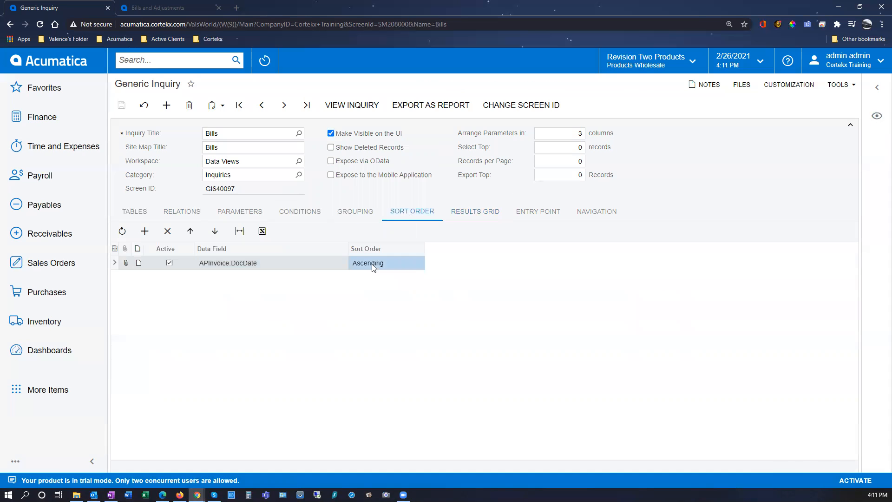
pyautogui.click(419, 263)
pyautogui.click(376, 284)
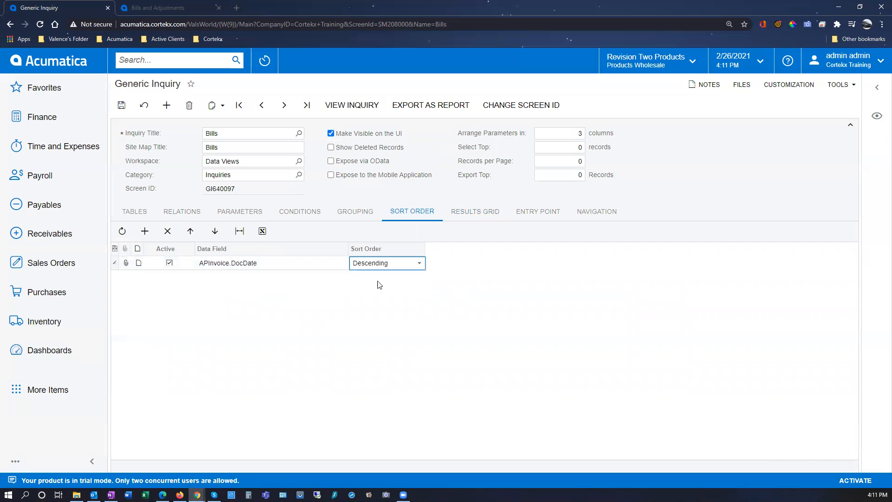
pyautogui.click(120, 105)
pyautogui.click(876, 117)
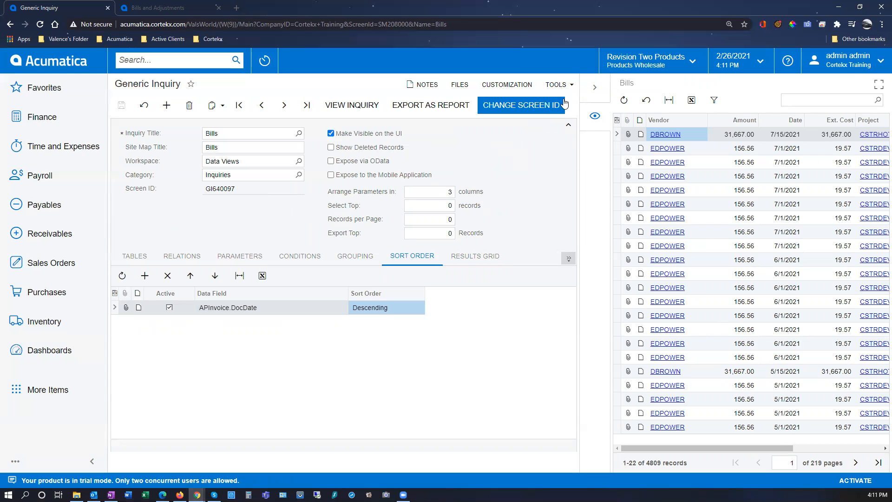
pyautogui.click(594, 87)
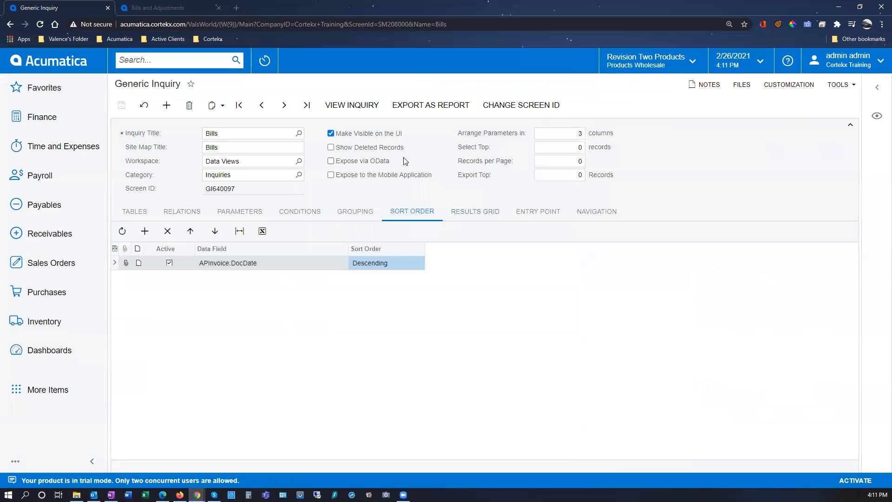